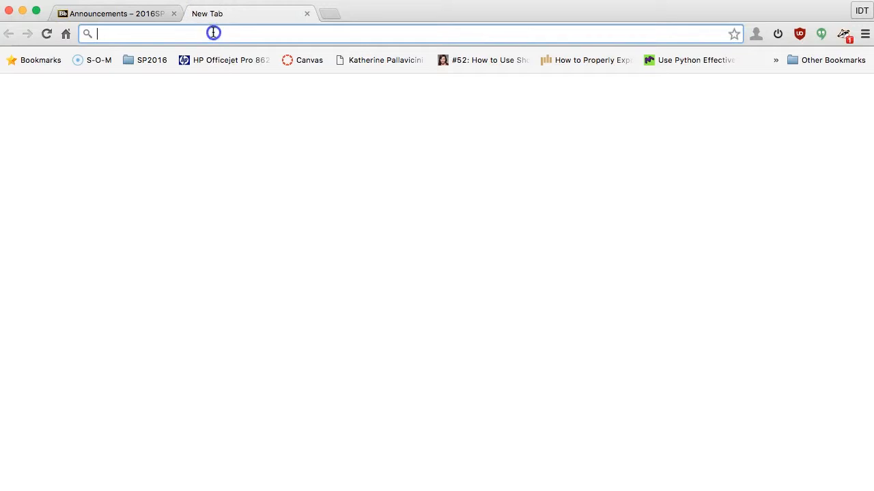
Step: Load the subdomain homepage in a new tab, showing its heading and 'Hello World!'
{"action": "type", "text": "frodriguez.weareidt.com"}
{"action": "key", "text": "Return"}
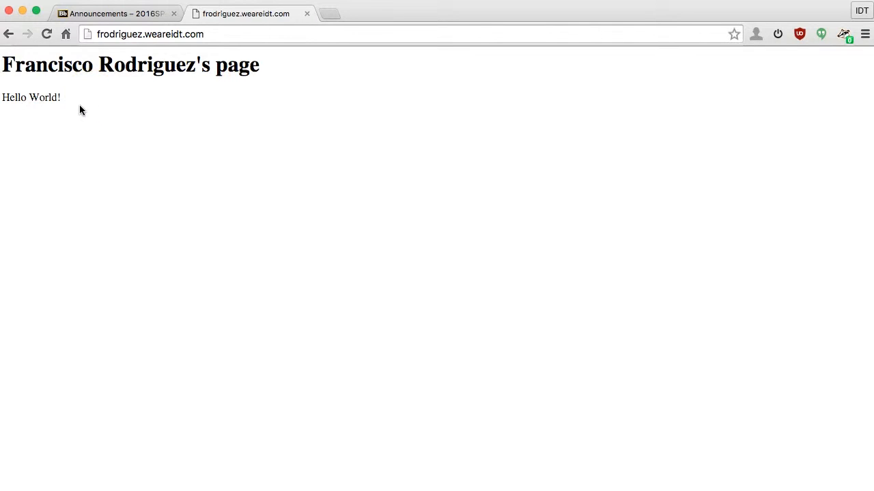
{"action": "left_click", "coordinate": [127, 107]}
{"action": "left_click", "coordinate": [159, 108]}
{"action": "left_click", "coordinate": [148, 10]}
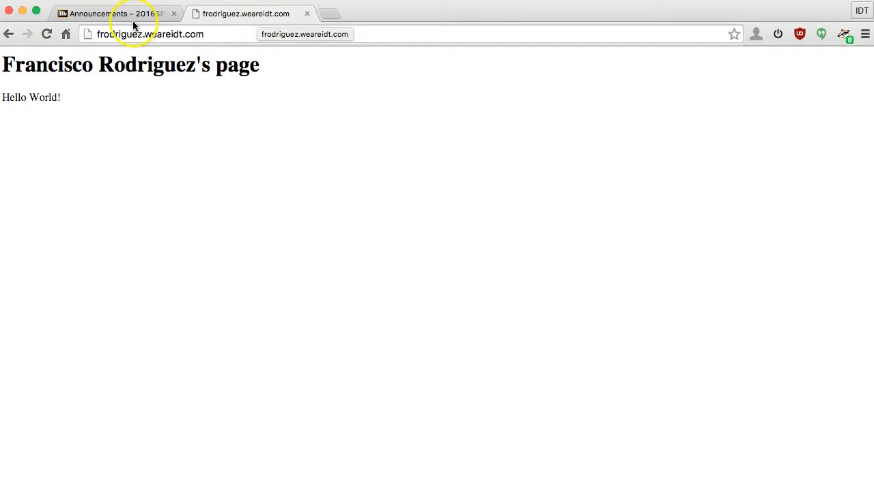
Step: Inspect the address bar URL's subdomain, domain and .com parts, leaving the caret at its end
{"action": "left_click", "coordinate": [101, 34]}
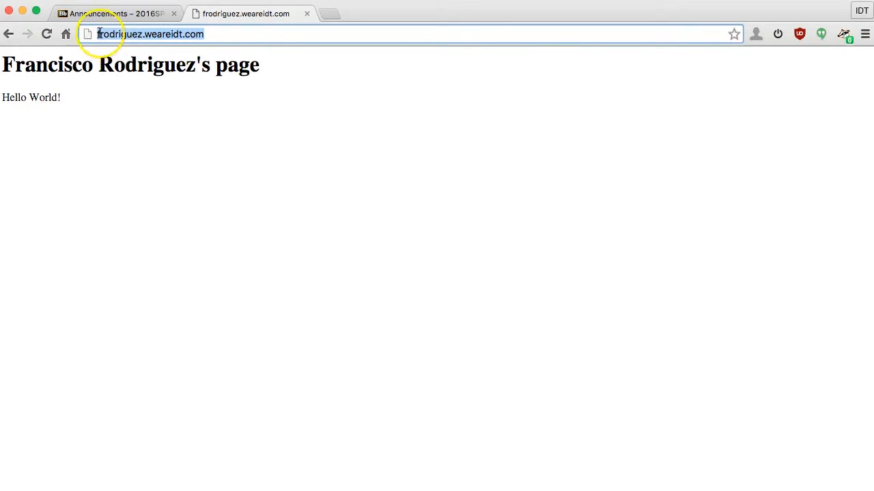
{"action": "left_click", "coordinate": [113, 35]}
{"action": "double_click", "coordinate": [114, 34]}
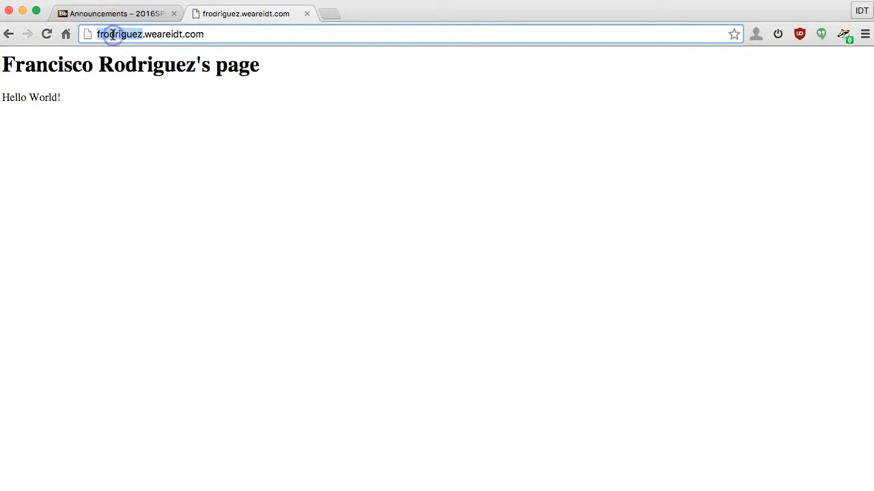
{"action": "double_click", "coordinate": [169, 35]}
{"action": "double_click", "coordinate": [194, 34]}
{"action": "left_click", "coordinate": [238, 39]}
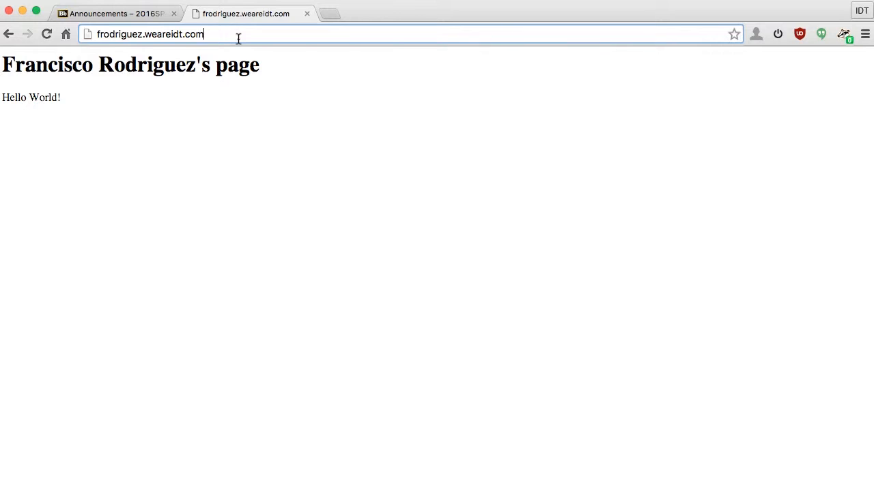
Step: Append /cpanel to the subdomain address to reach the cPanel login page
{"action": "type", "text": "/"}
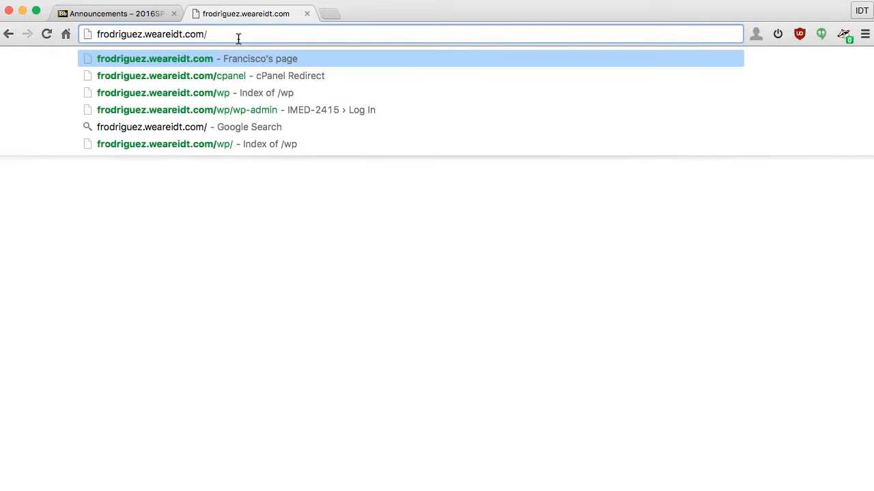
{"action": "type", "text": "c"}
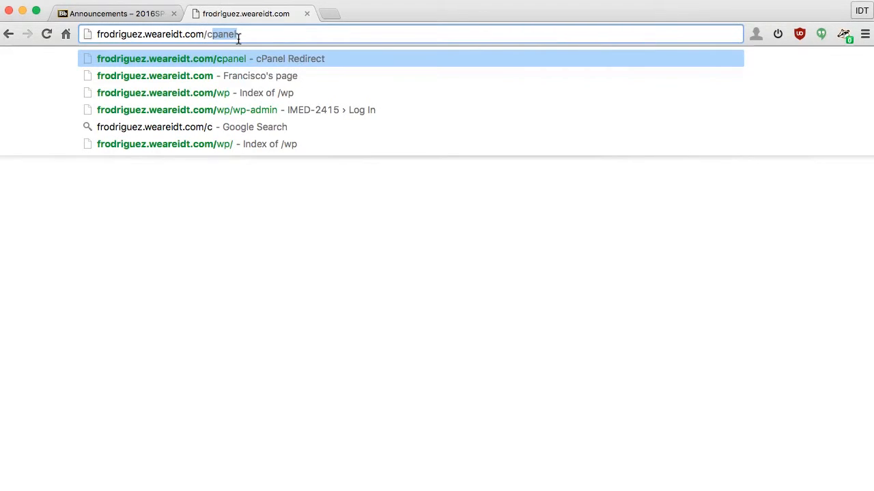
{"action": "type", "text": "pan"}
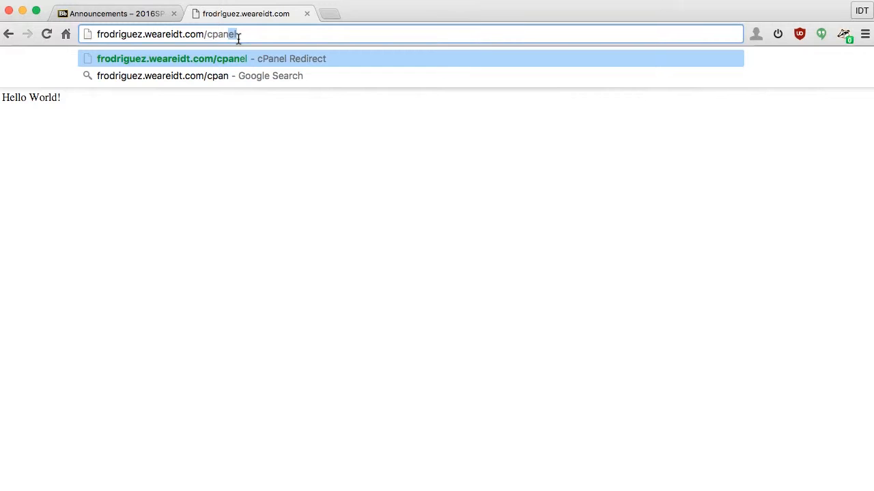
{"action": "type", "text": "el"}
{"action": "key", "text": "Return"}
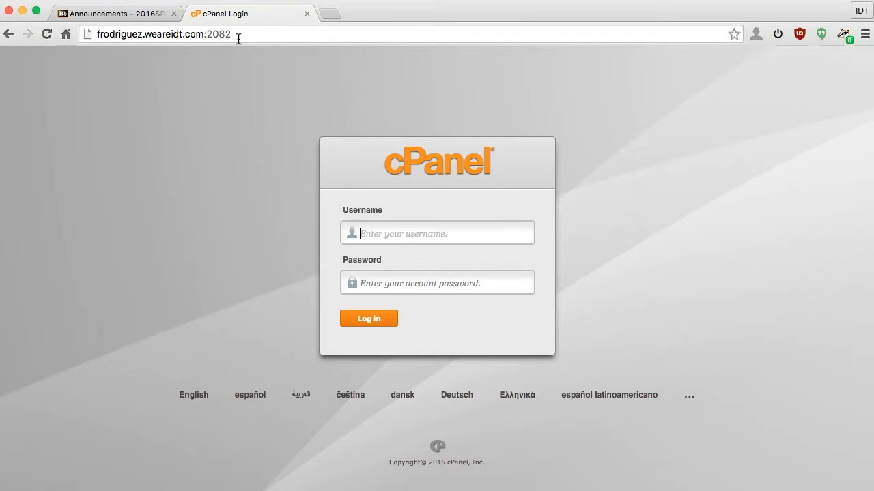
Step: Log in to cPanel with the saved username suggestion and the account password
{"action": "type", "text": "frodri"}
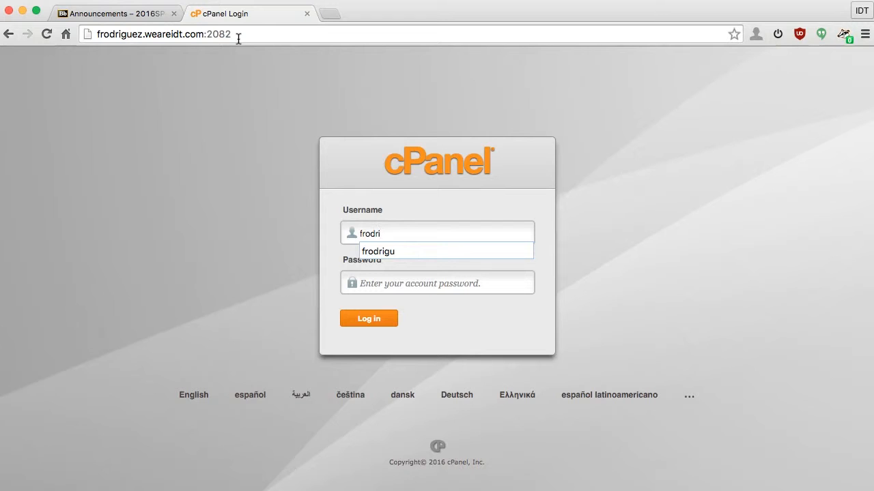
{"action": "type", "text": "u"}
{"action": "key", "text": "BackSpace"}
{"action": "key", "text": "Down"}
{"action": "key", "text": "Tab"}
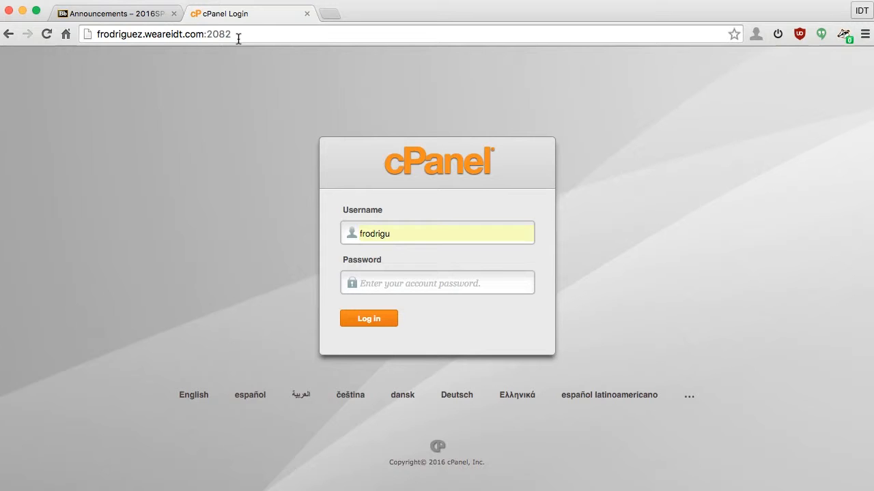
{"action": "type", "text": "•••"}
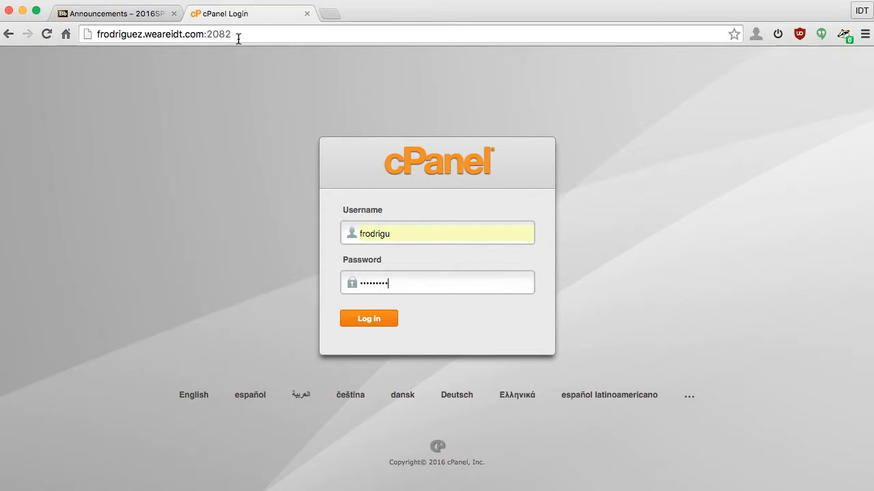
{"action": "left_click", "coordinate": [391, 320]}
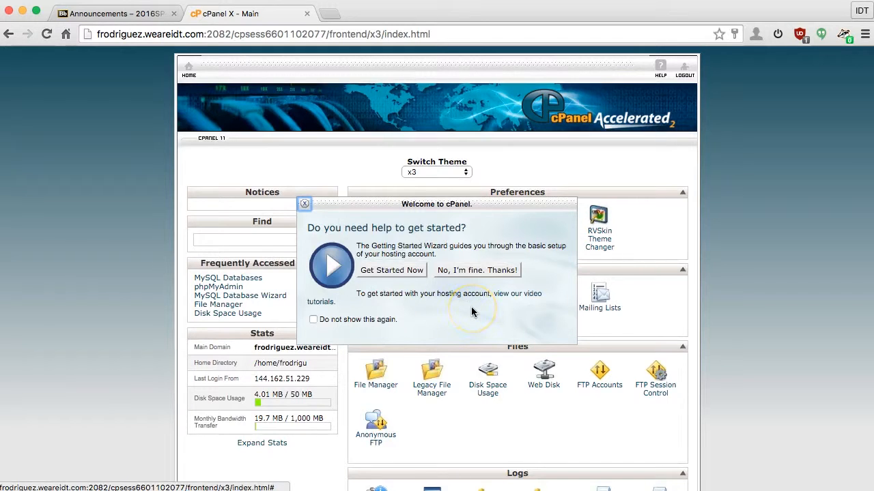
Step: Move aside and close the Welcome to cPanel popup, then scroll down to Software and Services
{"action": "left_click_drag", "start_coordinate": [484, 204], "coordinate": [207, 185]}
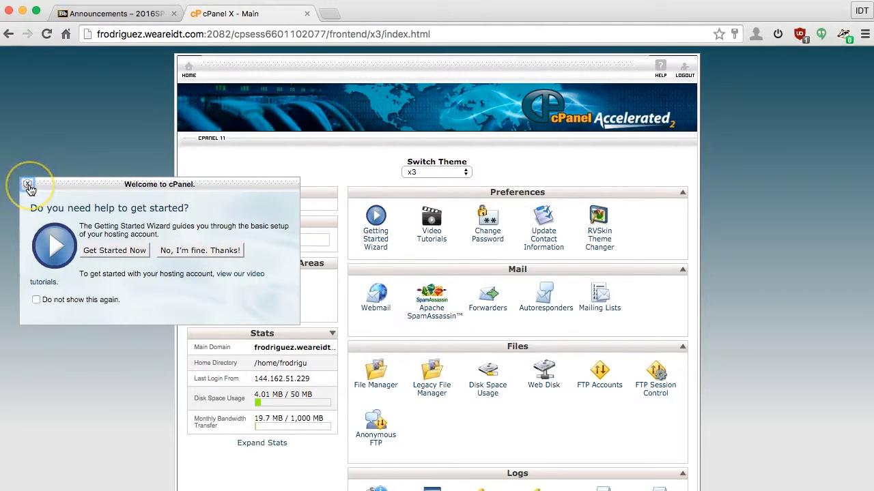
{"action": "left_click", "coordinate": [208, 251]}
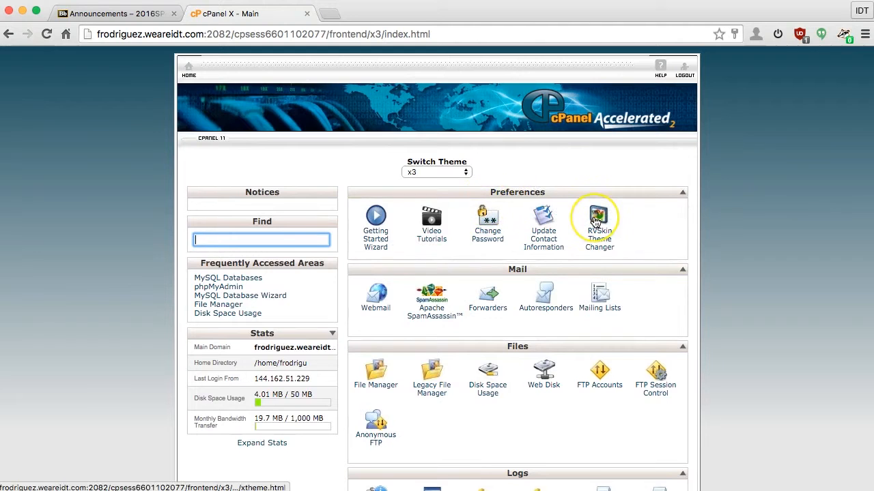
{"action": "scroll", "coordinate": [595, 220], "scroll_direction": "down", "scroll_amount": 5}
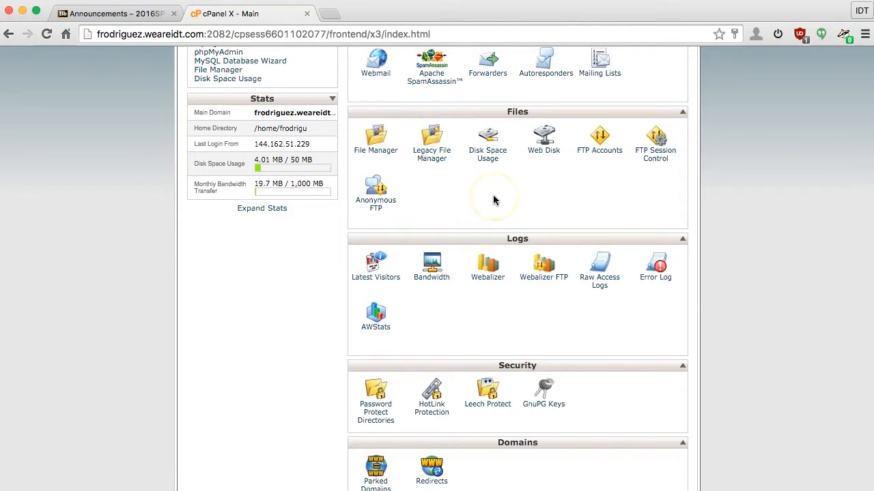
{"action": "scroll", "coordinate": [498, 195], "scroll_direction": "down", "scroll_amount": 1}
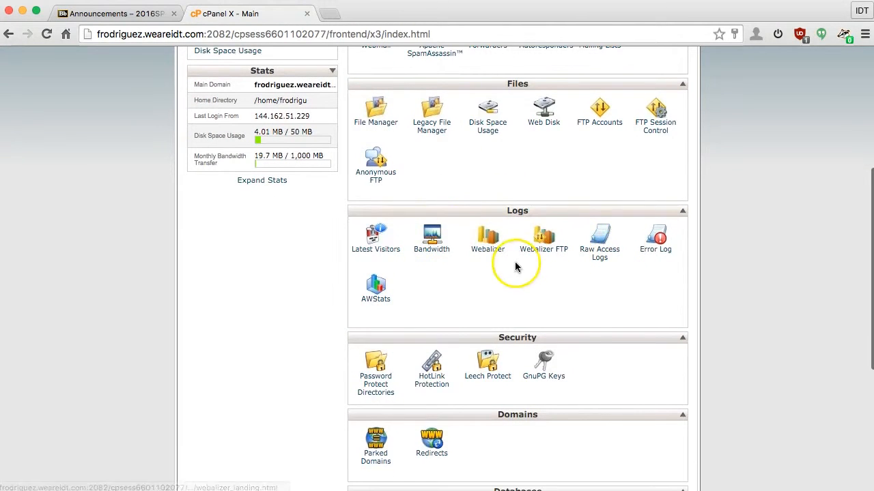
{"action": "scroll", "coordinate": [522, 239], "scroll_direction": "down", "scroll_amount": 2}
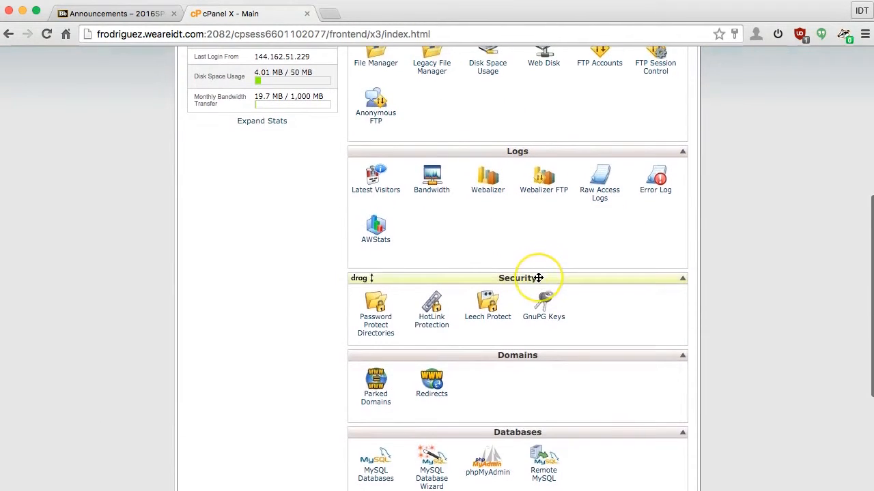
{"action": "scroll", "coordinate": [540, 273], "scroll_direction": "down", "scroll_amount": 4}
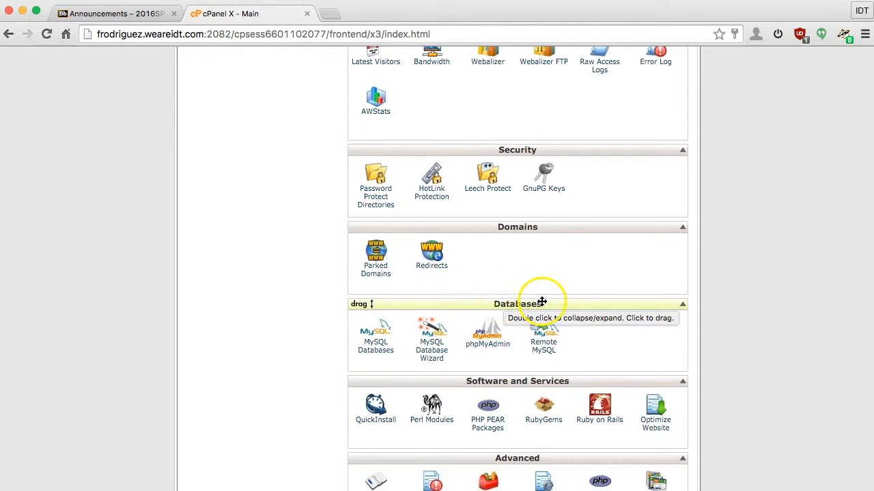
{"action": "scroll", "coordinate": [291, 287], "scroll_direction": "down", "scroll_amount": 1}
{"action": "scroll", "coordinate": [290, 287], "scroll_direction": "down", "scroll_amount": 1}
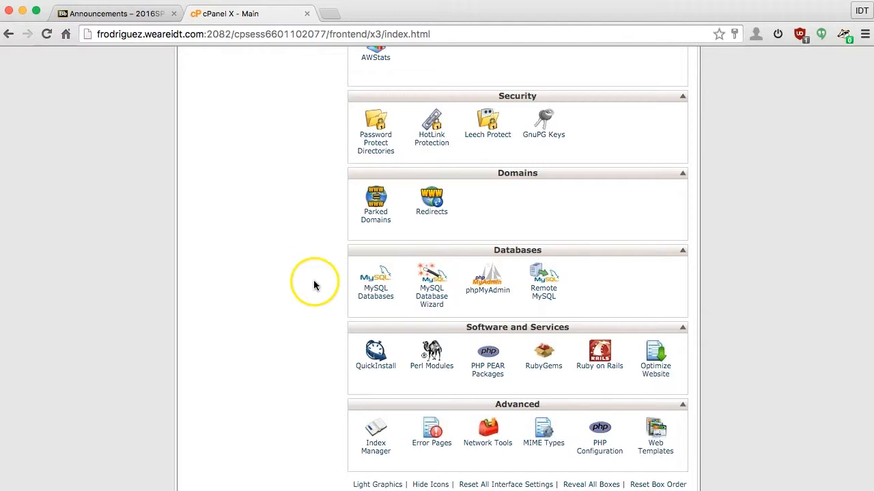
{"action": "scroll", "coordinate": [390, 369], "scroll_direction": "down", "scroll_amount": 1}
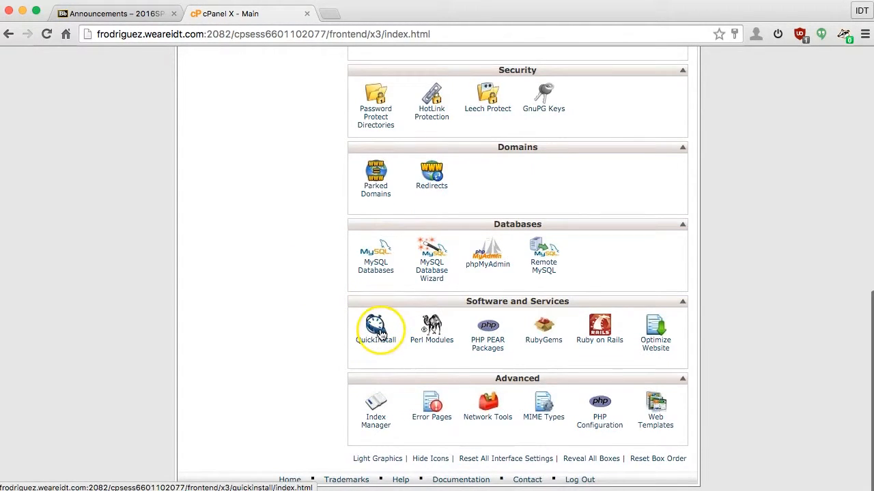
Step: Open QuickInstall's WordPress page and scroll to its Free Option section
{"action": "left_click", "coordinate": [378, 331]}
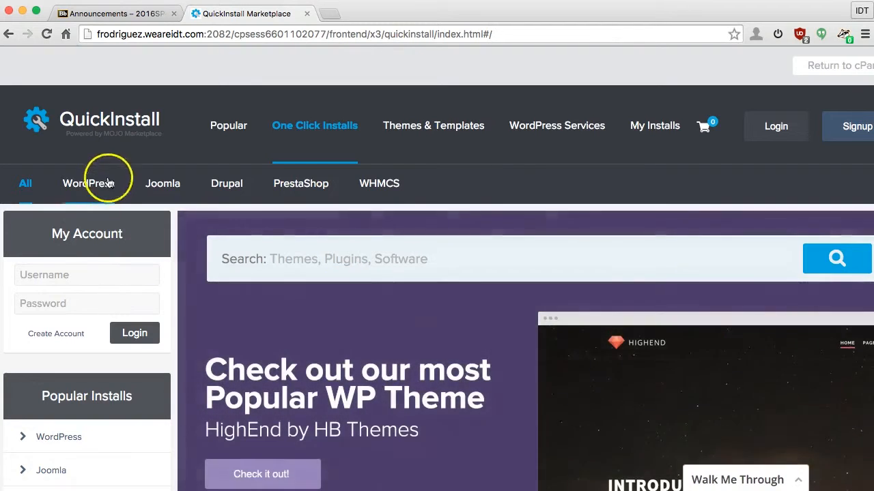
{"action": "left_click", "coordinate": [87, 184]}
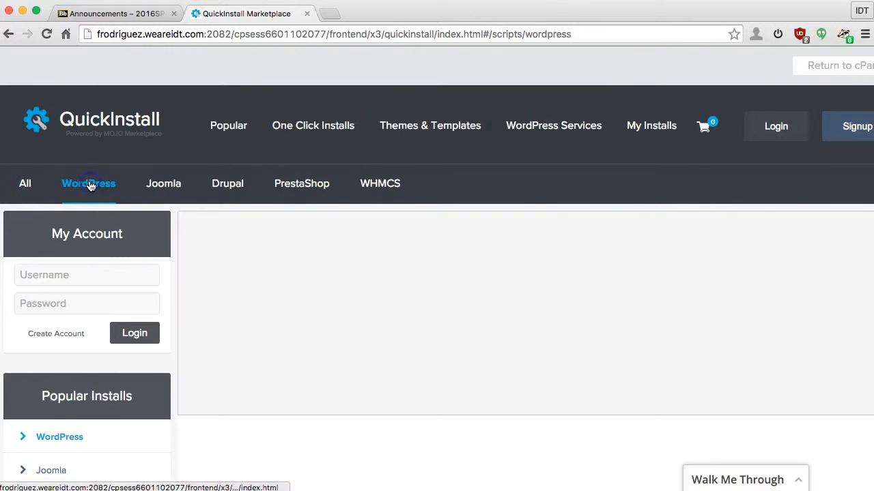
{"action": "scroll", "coordinate": [89, 186], "scroll_direction": "down", "scroll_amount": 8}
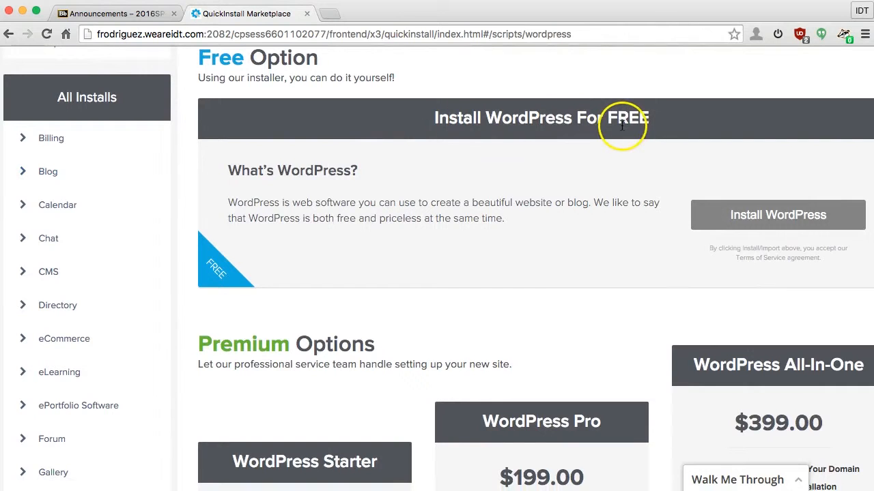
Step: Start the free WordPress install on the subdomain with install path 'wp'
{"action": "left_click", "coordinate": [802, 217]}
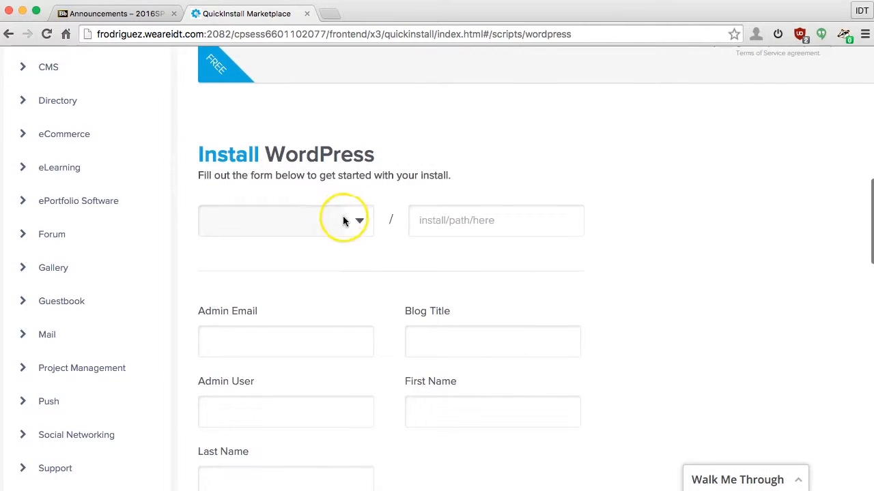
{"action": "left_click", "coordinate": [359, 222]}
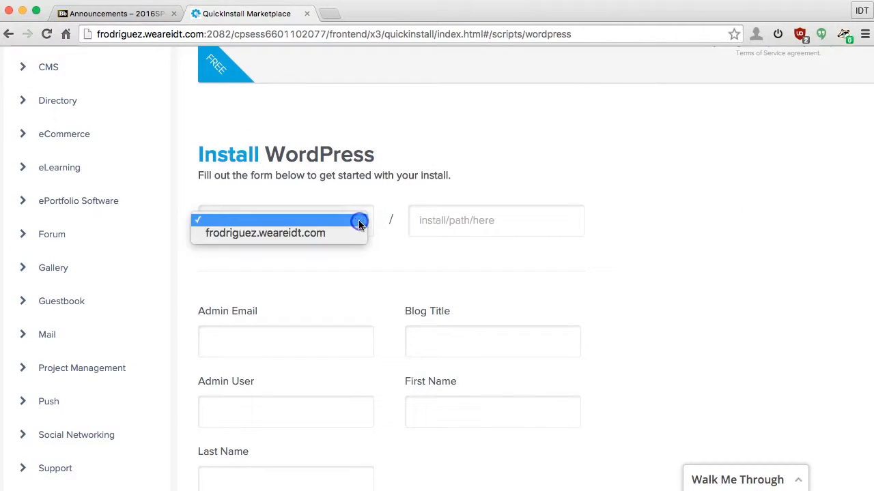
{"action": "left_click", "coordinate": [332, 235]}
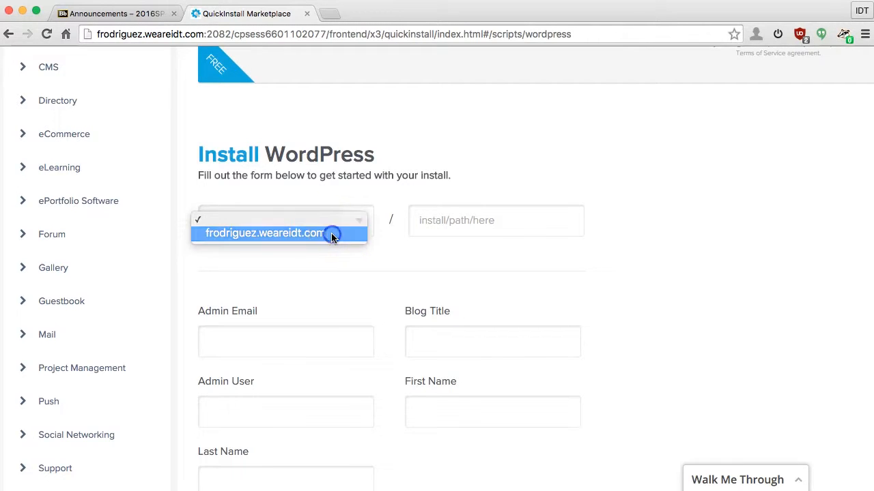
{"action": "left_click", "coordinate": [444, 220]}
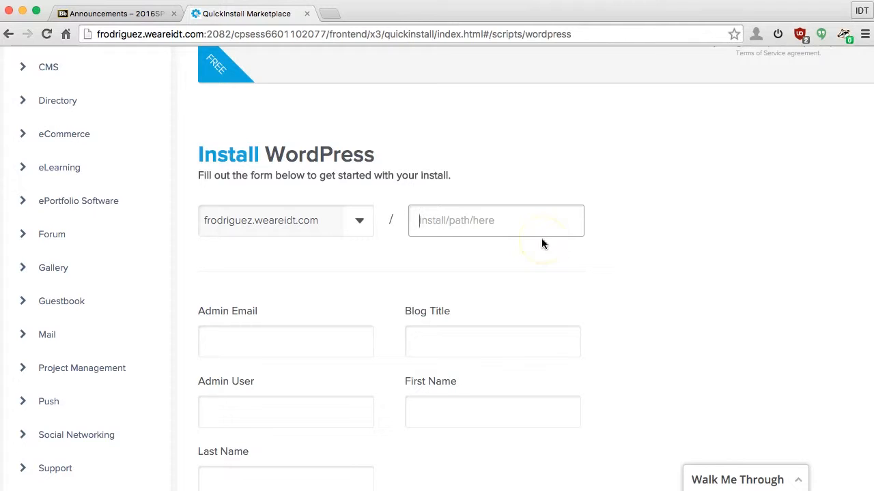
{"action": "type", "text": "wp"}
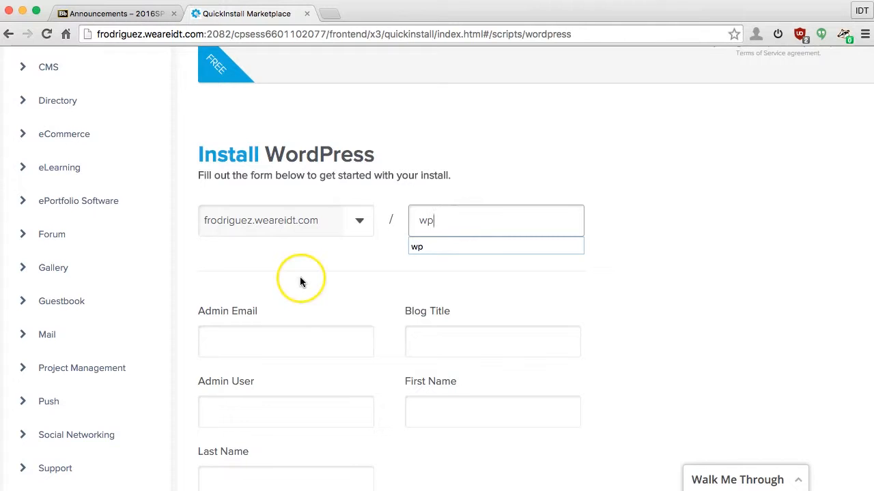
Step: Fill Admin Email with the saved school e-mail address suggestion
{"action": "left_click", "coordinate": [276, 314]}
{"action": "left_click", "coordinate": [251, 339]}
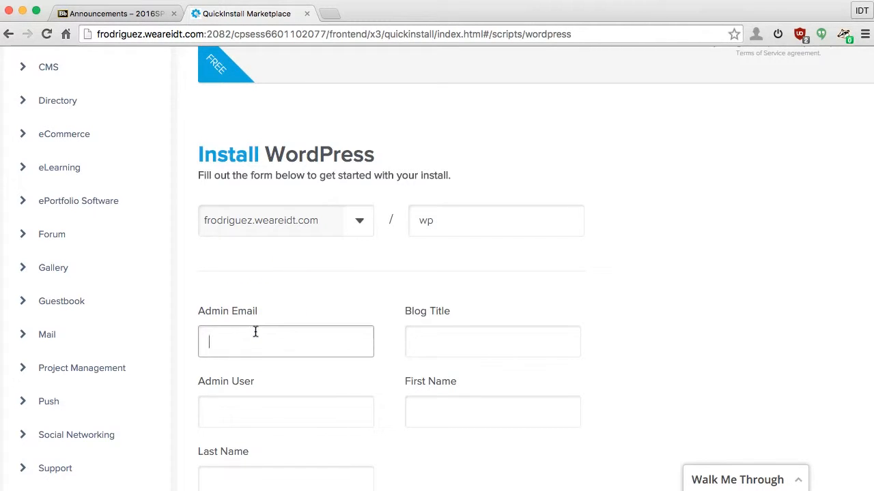
{"action": "left_click", "coordinate": [269, 326]}
{"action": "left_click", "coordinate": [264, 327]}
{"action": "left_click", "coordinate": [268, 326]}
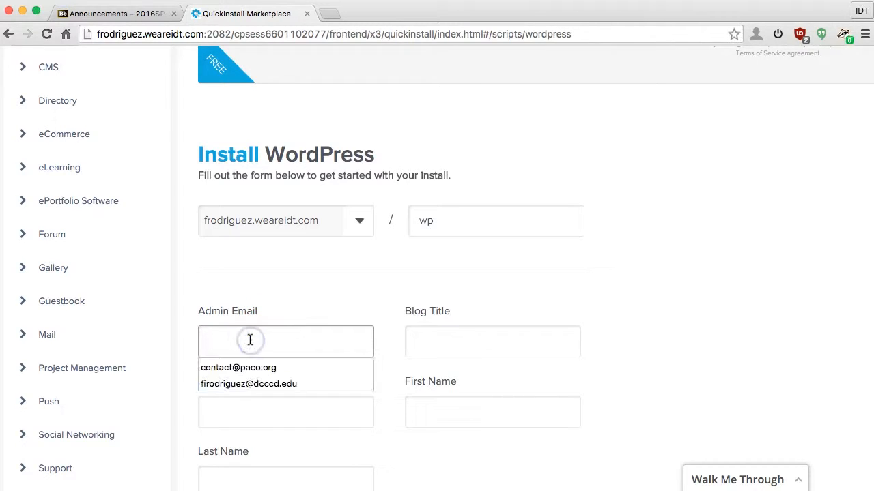
{"action": "left_click", "coordinate": [253, 384]}
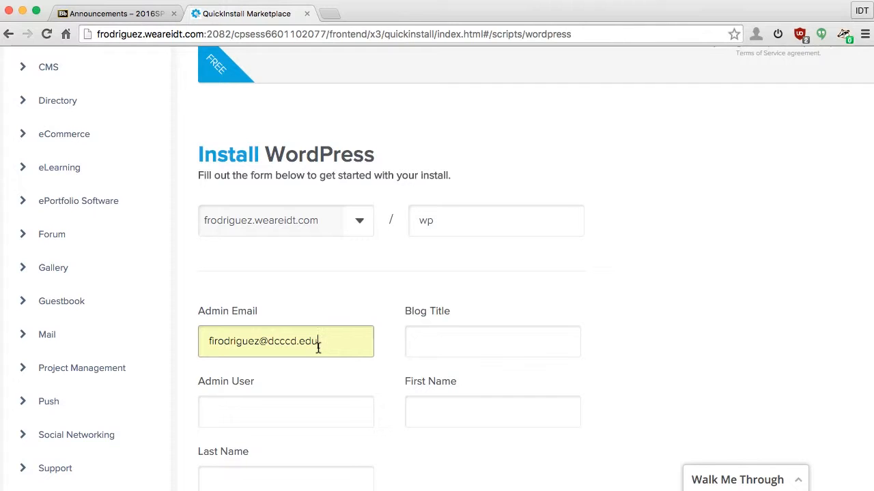
Step: Set the Blog Title to 'Web Design II 2016'
{"action": "left_click", "coordinate": [441, 341]}
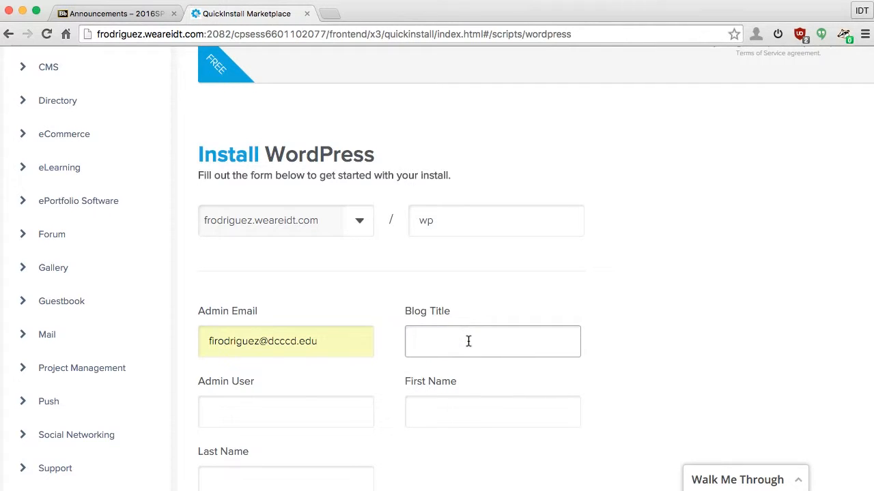
{"action": "type", "text": "Web Design II 2016"}
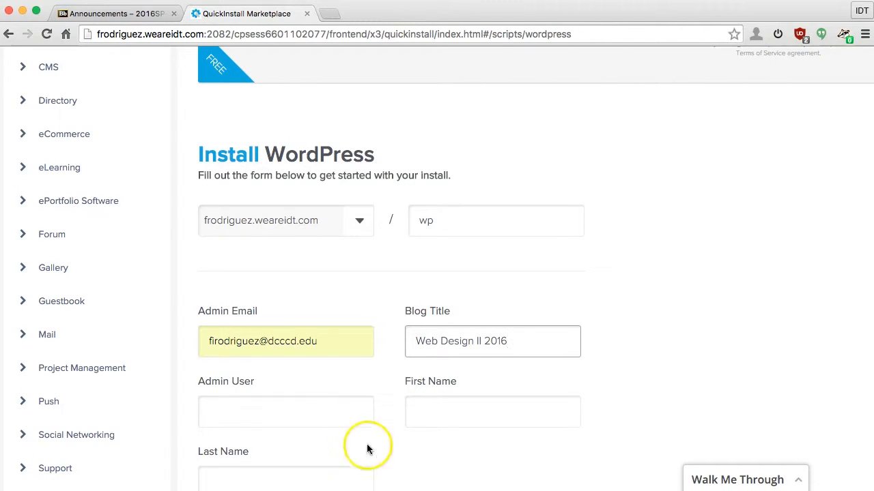
Step: Replace the default 'admin' Admin User with the suggested username
{"action": "left_click", "coordinate": [241, 405]}
{"action": "left_click", "coordinate": [305, 408]}
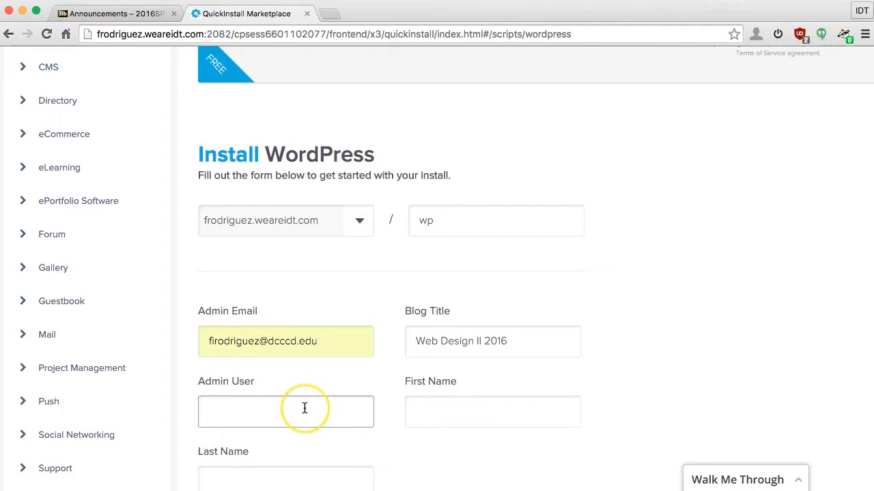
{"action": "type", "text": "admin"}
{"action": "key", "text": "super+a"}
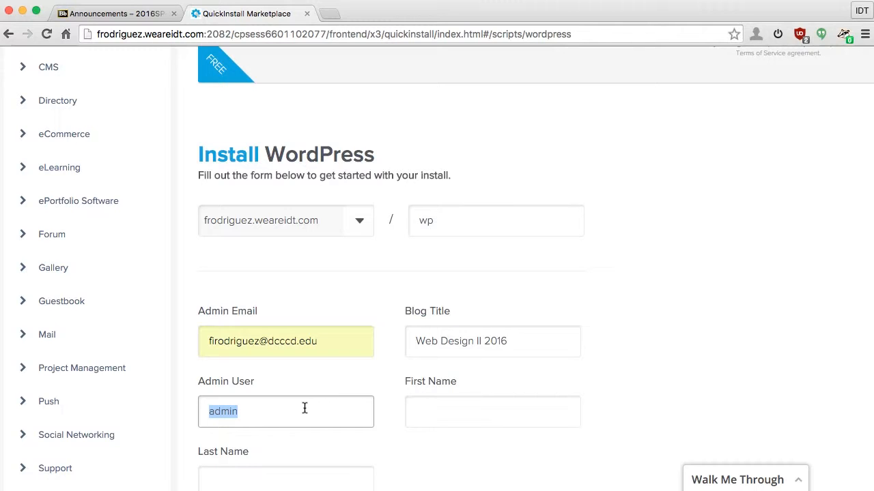
{"action": "type", "text": "fr"}
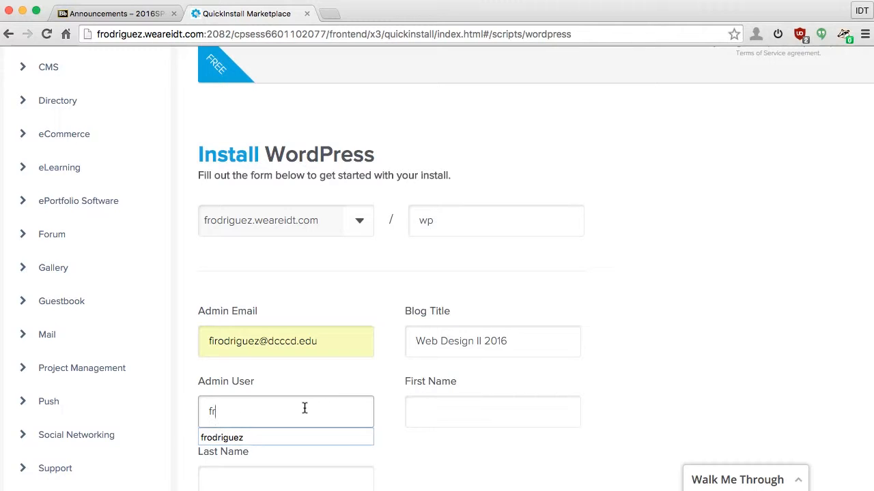
{"action": "key", "text": "Down"}
{"action": "key", "text": "Tab"}
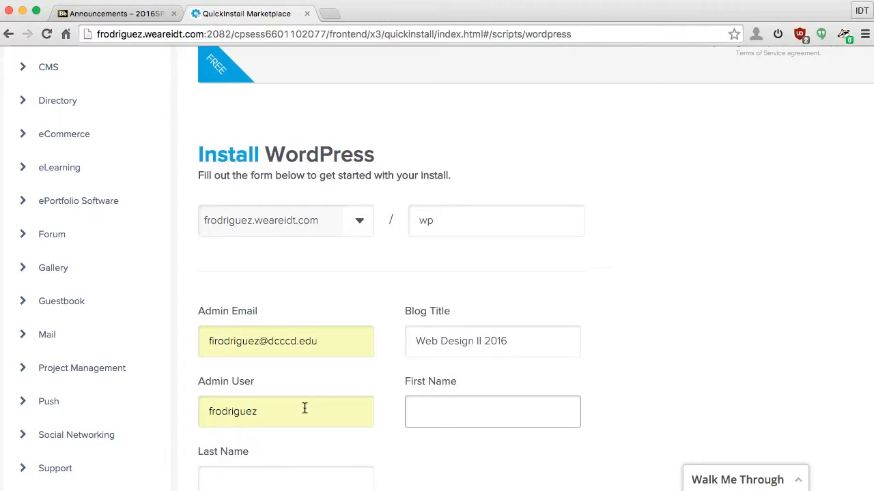
Step: Fill First Name and Last Name from saved suggestions and scroll down
{"action": "left_click", "coordinate": [455, 412]}
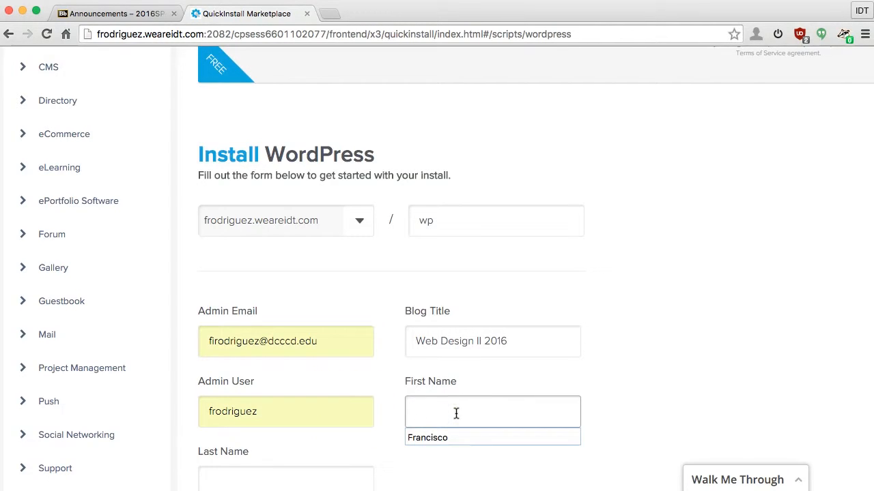
{"action": "key", "text": "Down"}
{"action": "key", "text": "Tab"}
{"action": "left_click", "coordinate": [289, 472]}
{"action": "key", "text": "Down"}
{"action": "key", "text": "Return"}
{"action": "scroll", "coordinate": [371, 473], "scroll_direction": "down", "scroll_amount": 1}
{"action": "scroll", "coordinate": [370, 472], "scroll_direction": "down", "scroll_amount": 5}
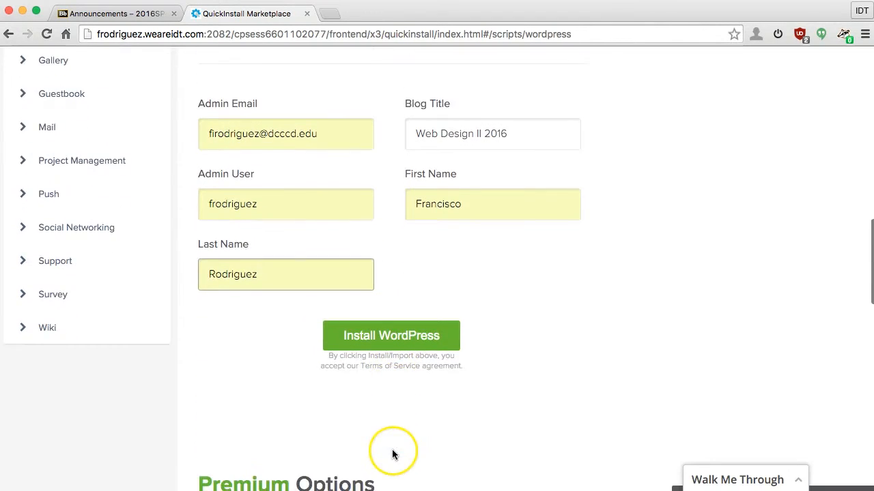
Step: Install WordPress, decline the theme offer, view the credentials, and close the QuickInstall tab
{"action": "left_click", "coordinate": [404, 343]}
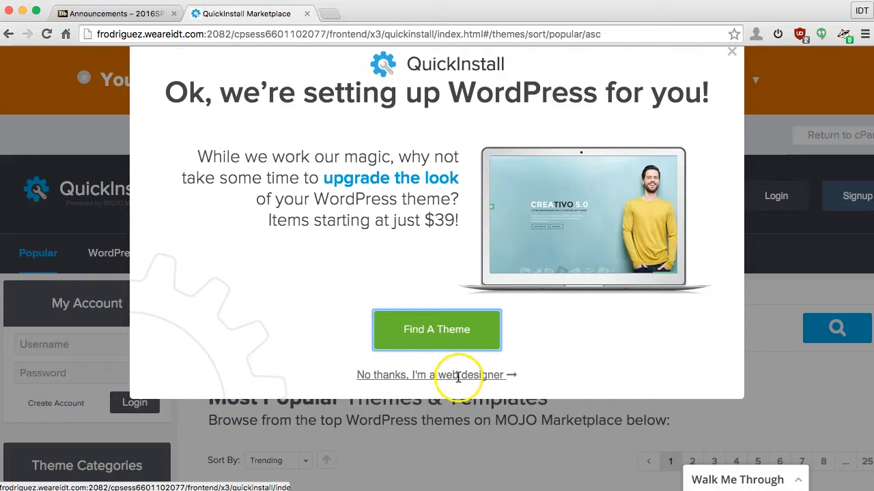
{"action": "left_click", "coordinate": [433, 376]}
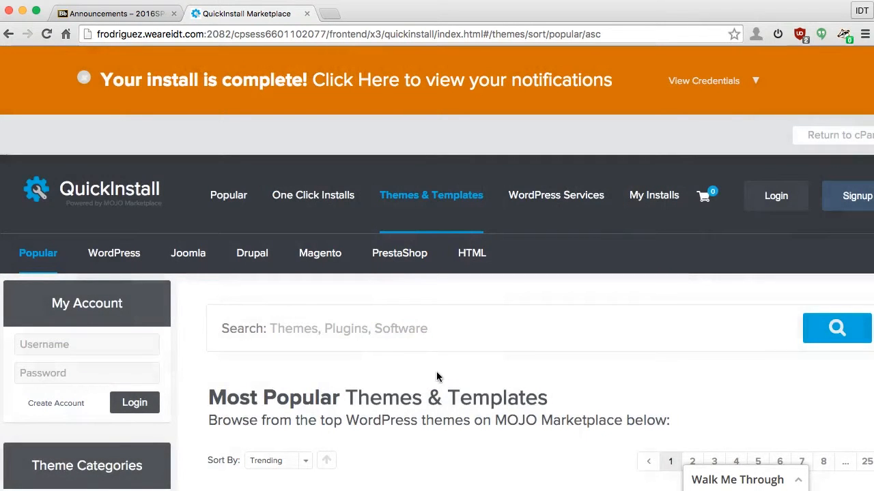
{"action": "scroll", "coordinate": [323, 94], "scroll_direction": "right", "scroll_amount": 1}
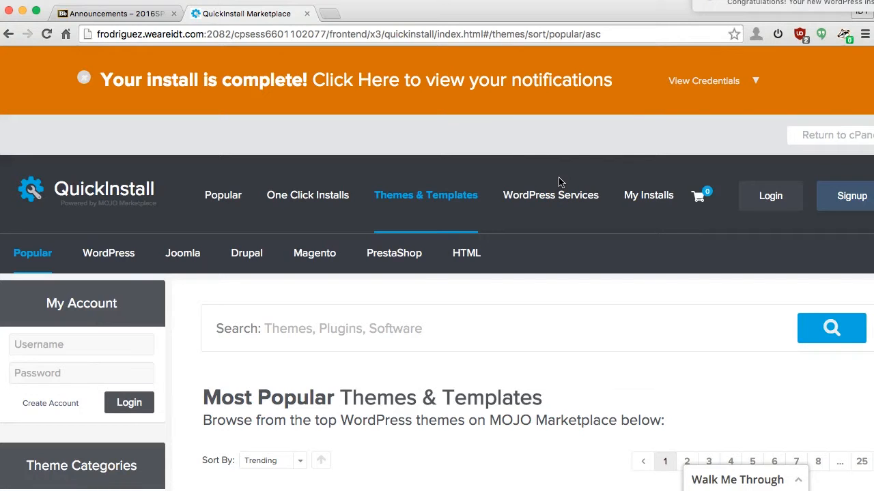
{"action": "left_click", "coordinate": [709, 70]}
{"action": "left_click", "coordinate": [307, 15]}
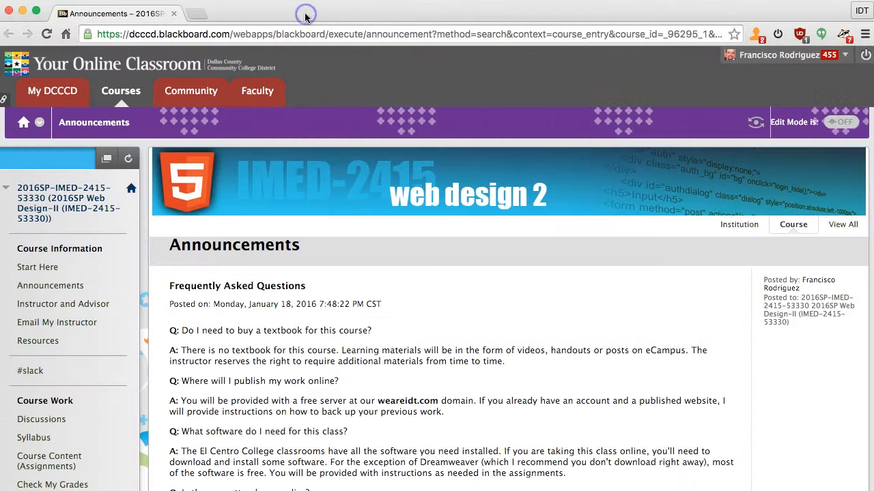
Step: Load the subdomain's /wp address in a new tab to see the Web Design II 2016 blog
{"action": "left_click", "coordinate": [212, 11]}
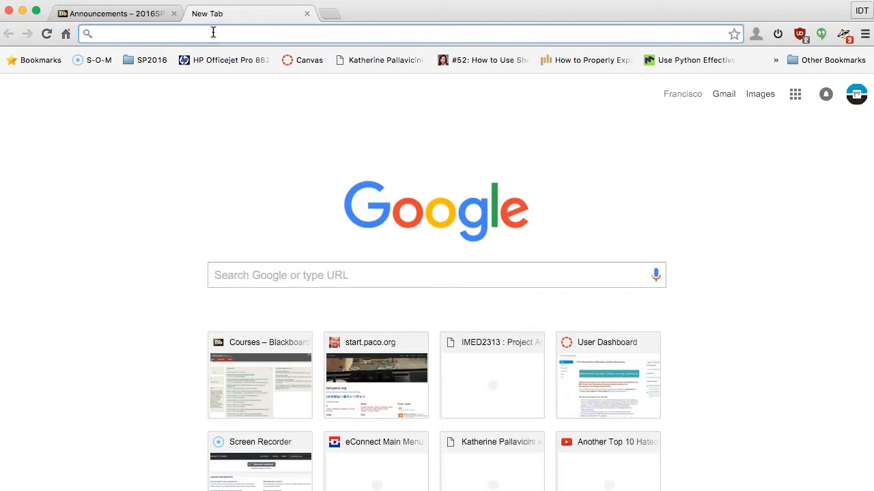
{"action": "type", "text": "frodriguez.weareidt.com"}
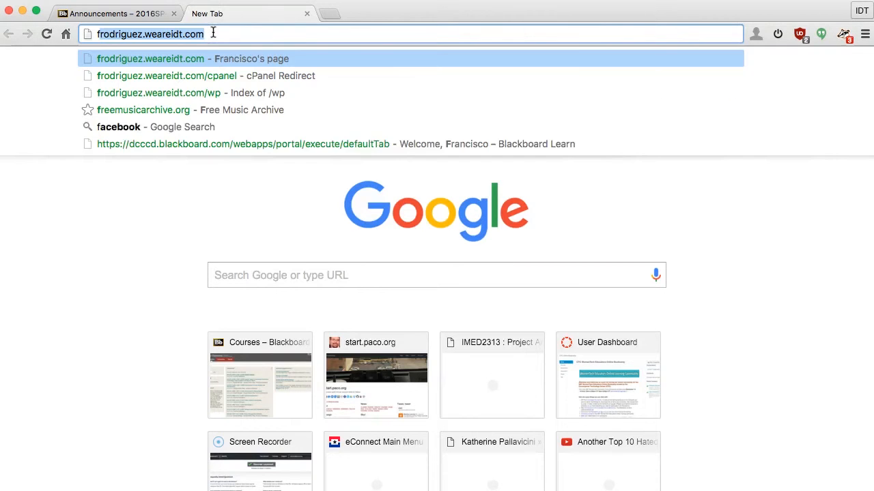
{"action": "key", "text": "Right"}
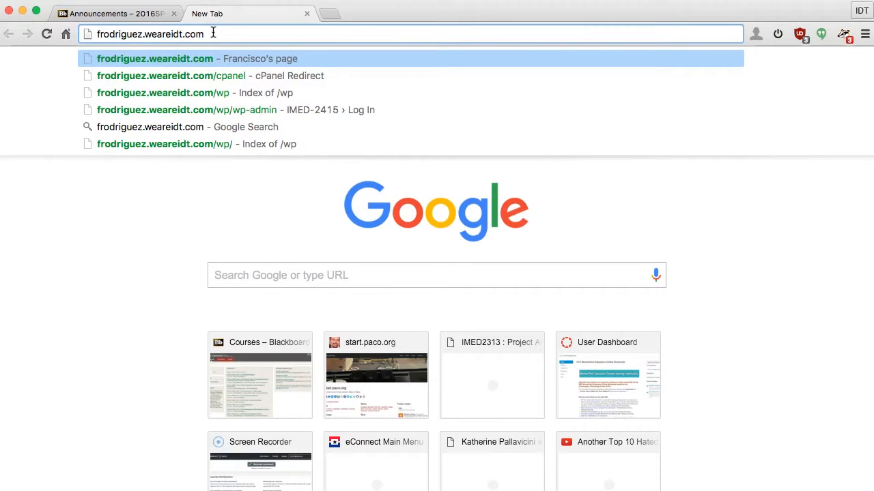
{"action": "type", "text": "/wp"}
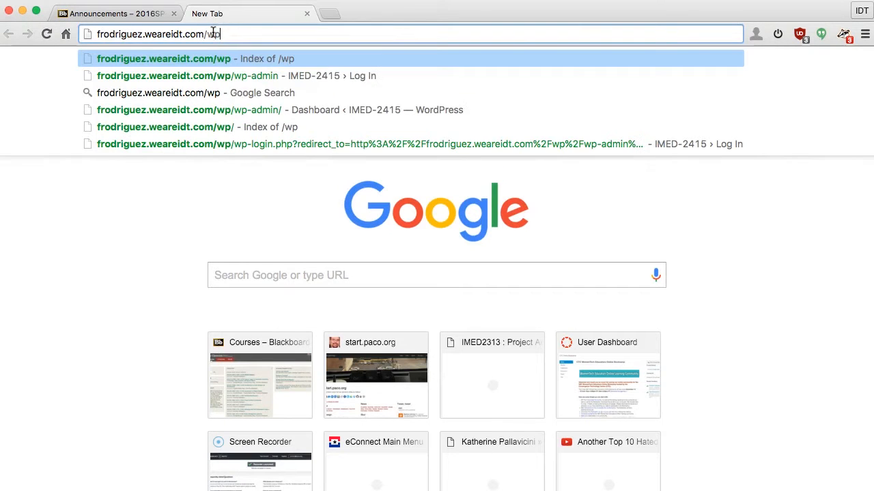
{"action": "key", "text": "Return"}
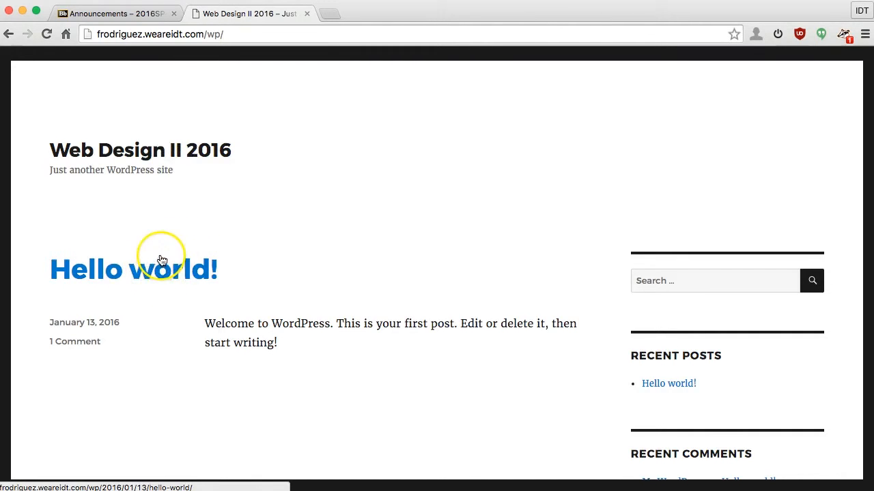
{"action": "scroll", "coordinate": [156, 255], "scroll_direction": "down", "scroll_amount": 2}
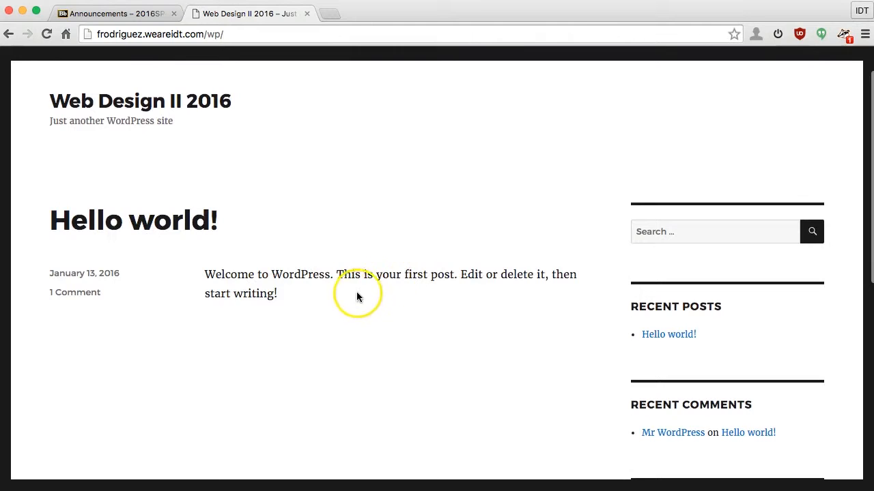
{"action": "scroll", "coordinate": [315, 278], "scroll_direction": "down", "scroll_amount": 10}
{"action": "left_click", "coordinate": [403, 162]}
{"action": "scroll", "coordinate": [368, 226], "scroll_direction": "up", "scroll_amount": 5}
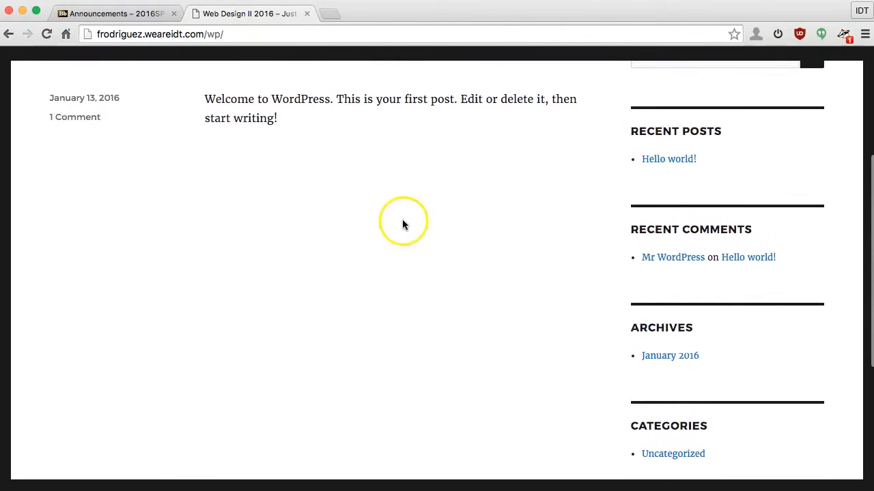
{"action": "scroll", "coordinate": [367, 196], "scroll_direction": "up", "scroll_amount": 5}
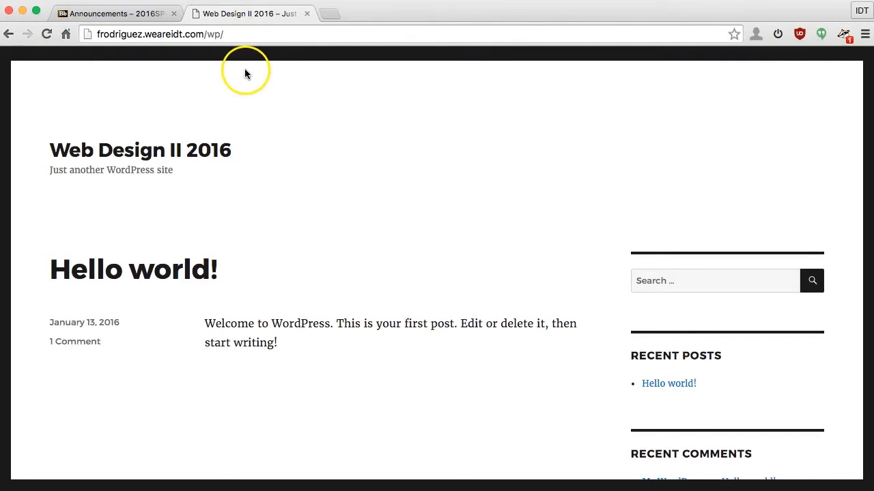
{"action": "left_click", "coordinate": [268, 35]}
{"action": "left_click", "coordinate": [121, 36]}
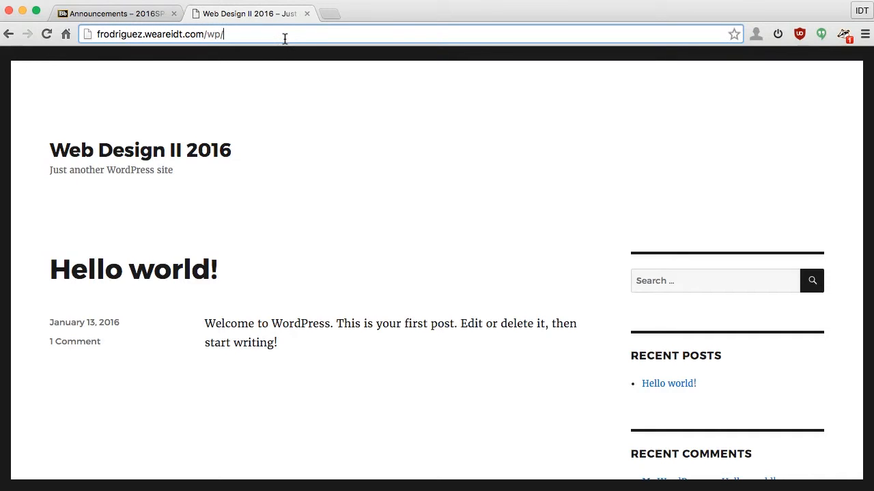
{"action": "left_click", "coordinate": [361, 104]}
{"action": "scroll", "coordinate": [49, 403], "scroll_direction": "down", "scroll_amount": 1}
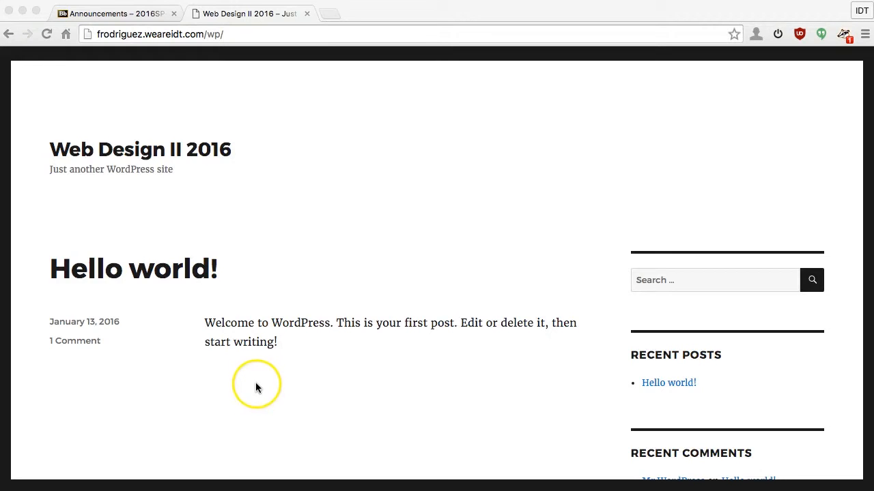
{"action": "left_click", "coordinate": [268, 34]}
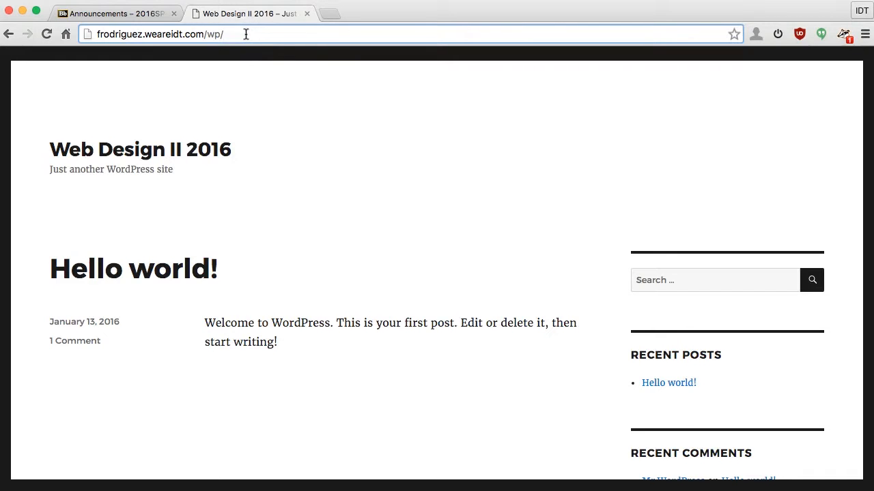
Step: Go to the wp-admin login page and fill in the suggested username
{"action": "type", "text": "wp-a"}
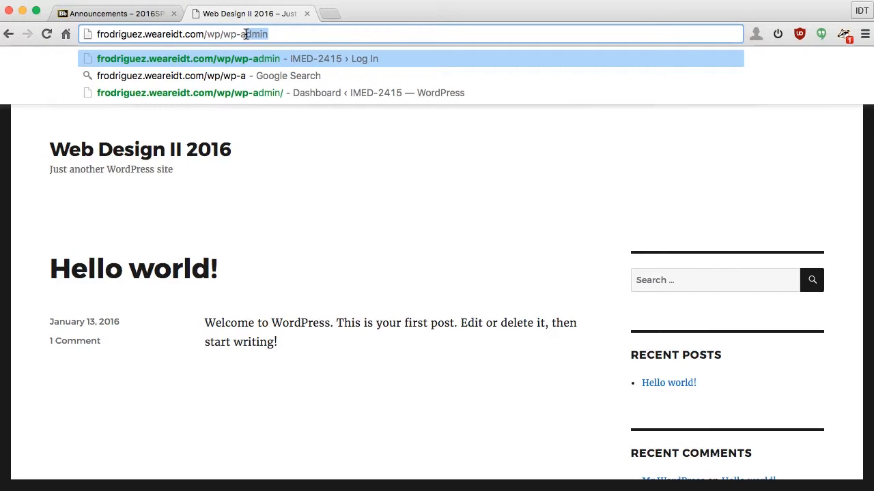
{"action": "key", "text": "Return"}
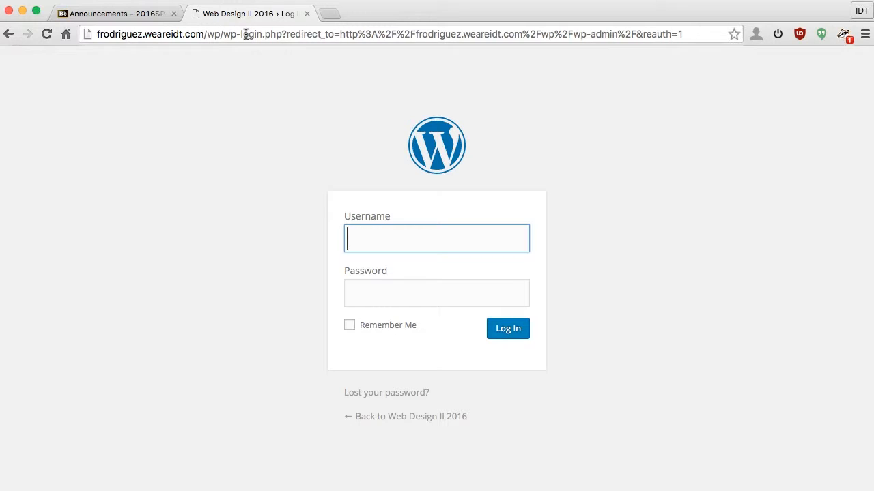
{"action": "type", "text": "fr"}
{"action": "key", "text": "Down"}
{"action": "key", "text": "Tab"}
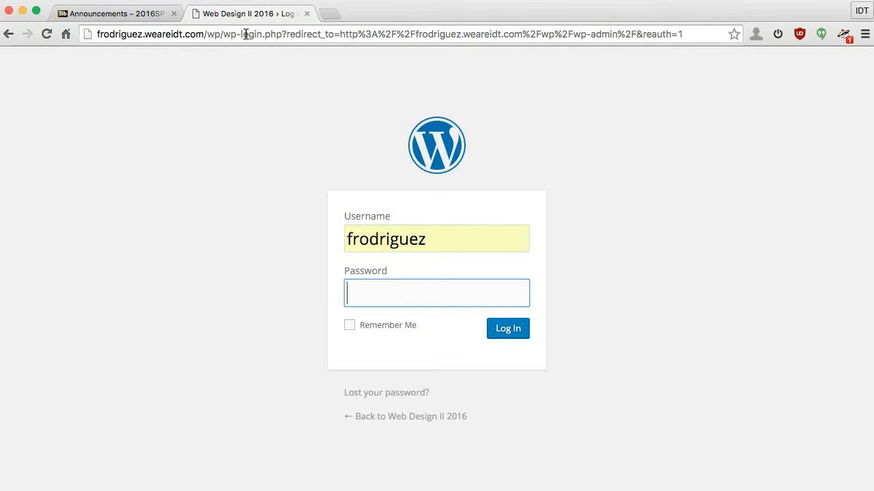
Step: Paste the password, tick Remember Me, and log in to the WordPress Dashboard
{"action": "right_click", "coordinate": [386, 293]}
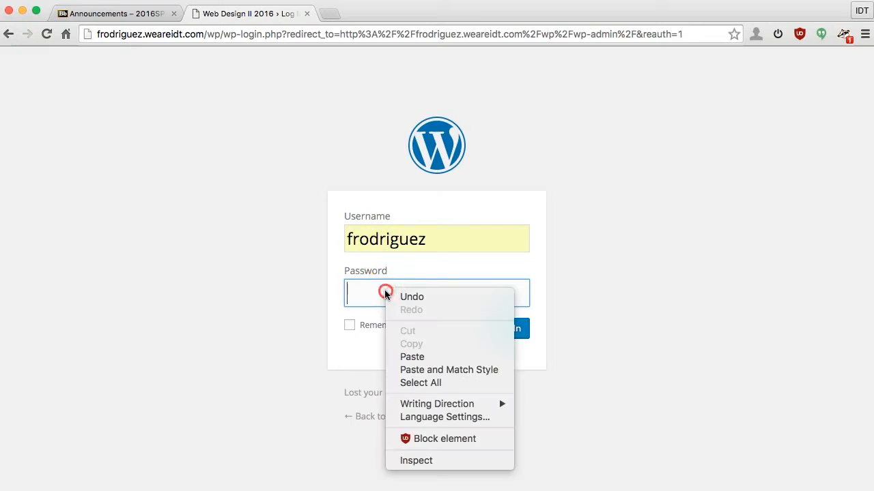
{"action": "left_click", "coordinate": [421, 358]}
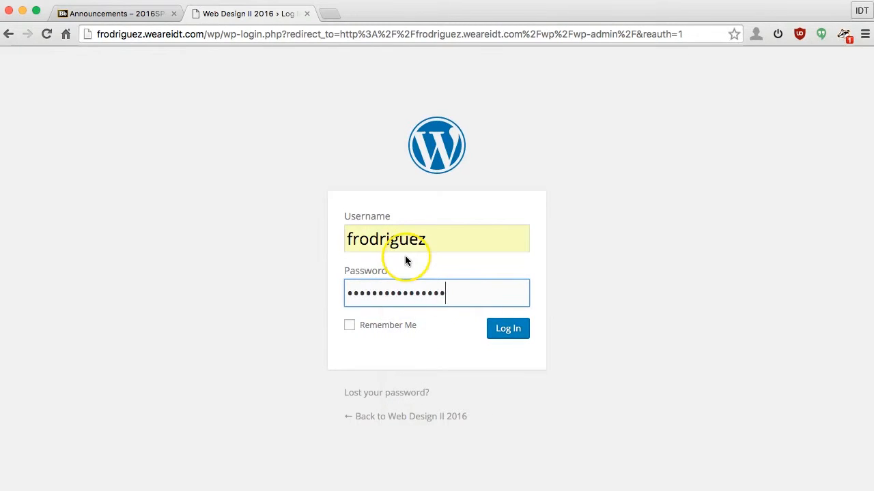
{"action": "left_click", "coordinate": [375, 326]}
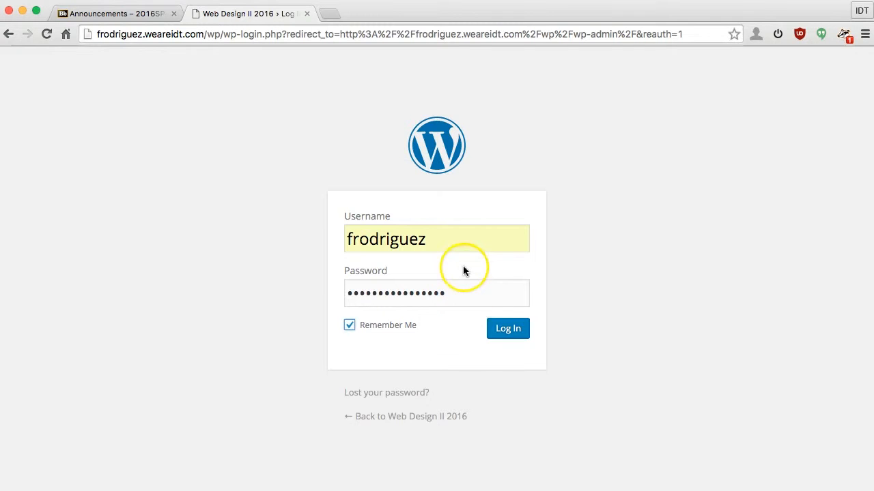
{"action": "left_click", "coordinate": [512, 332]}
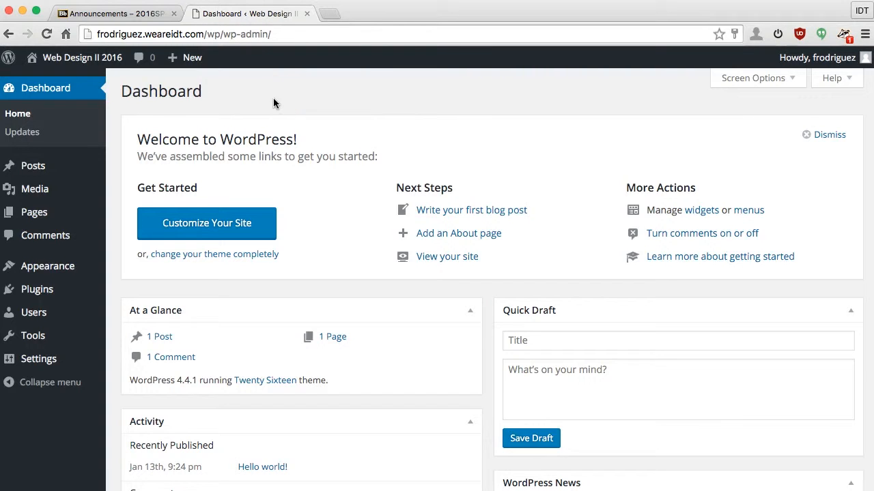
Step: Load the blog's /wp front page in a new tab, switching between it and the Dashboard tab
{"action": "left_click", "coordinate": [334, 14]}
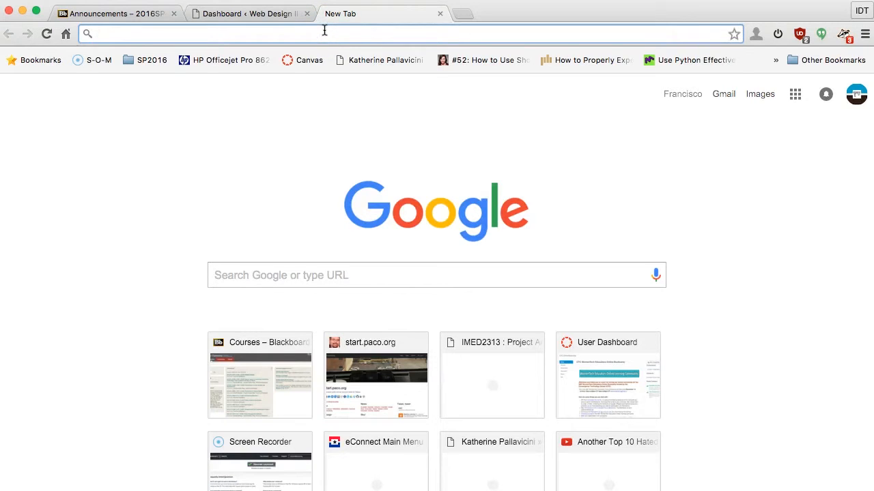
{"action": "type", "text": "frodriguez.weareidt.com/"}
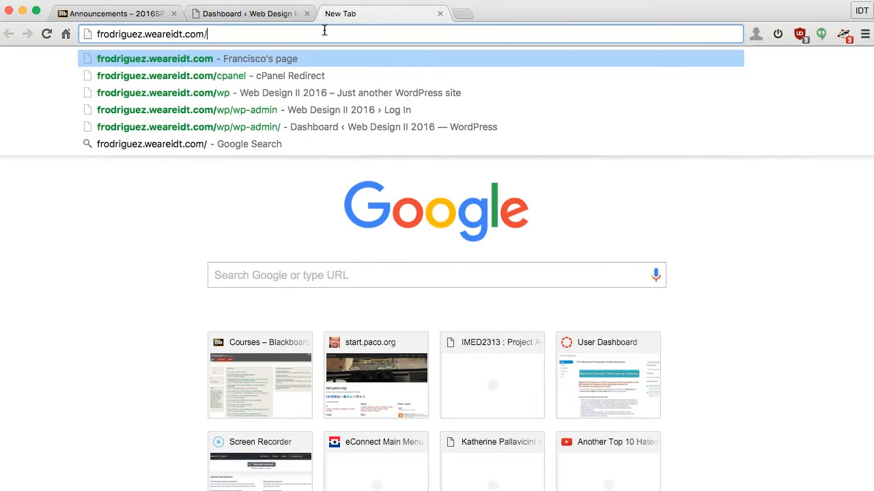
{"action": "type", "text": "wp"}
{"action": "key", "text": "Return"}
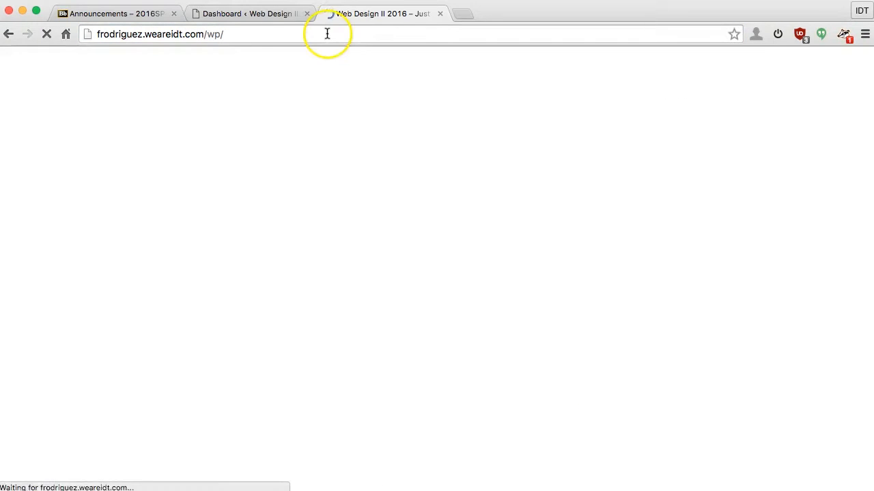
{"action": "left_click", "coordinate": [261, 14]}
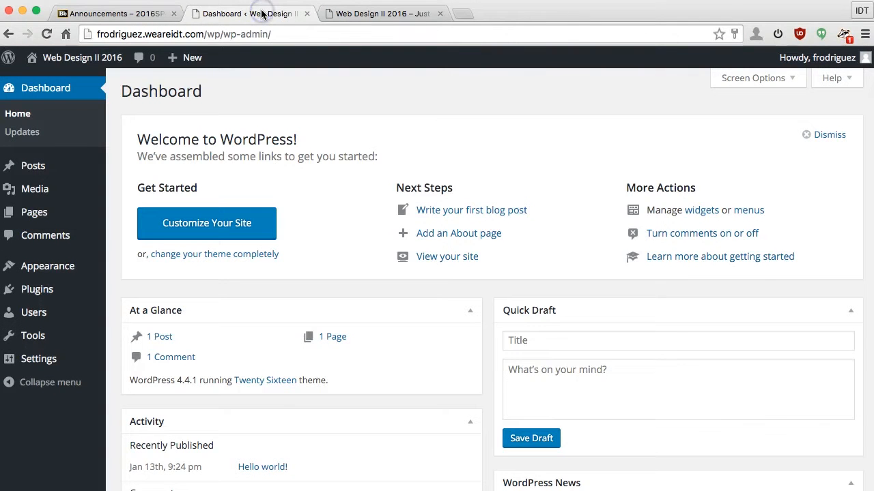
{"action": "left_click", "coordinate": [213, 111]}
{"action": "left_click", "coordinate": [365, 14]}
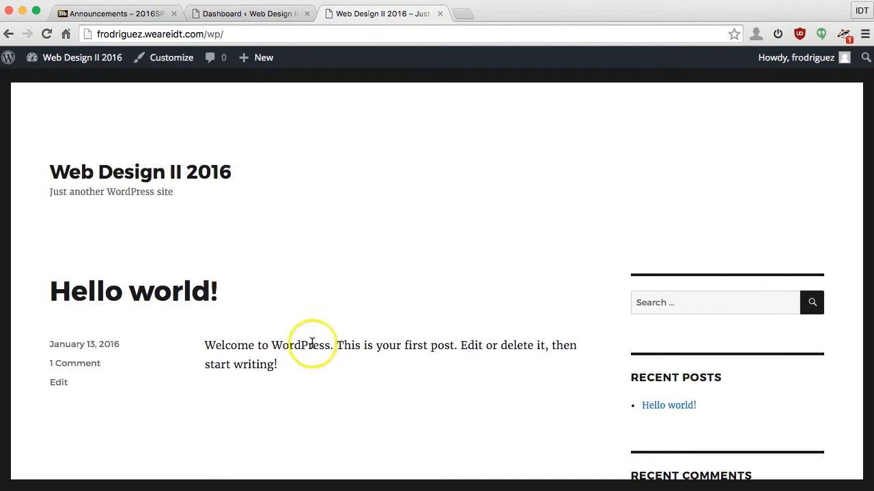
{"action": "left_click", "coordinate": [275, 13]}
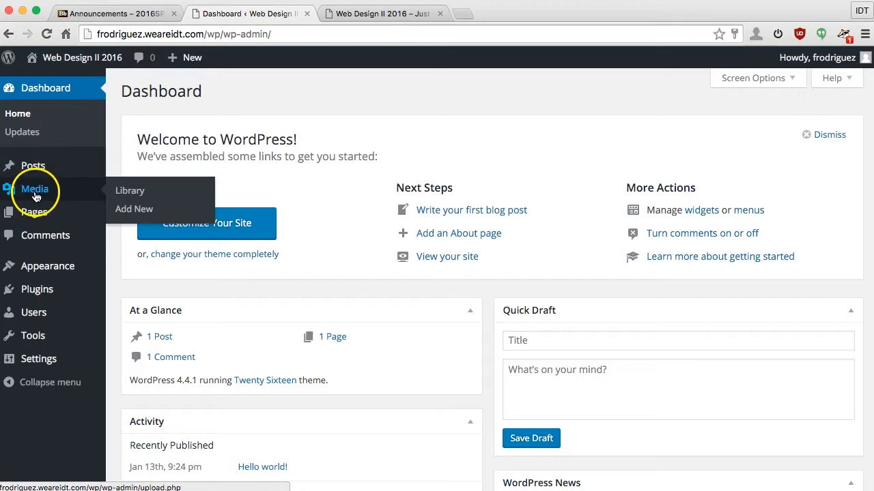
Step: Open the Hello world! post from the Posts list and place the cursor in its body text
{"action": "left_click", "coordinate": [33, 166]}
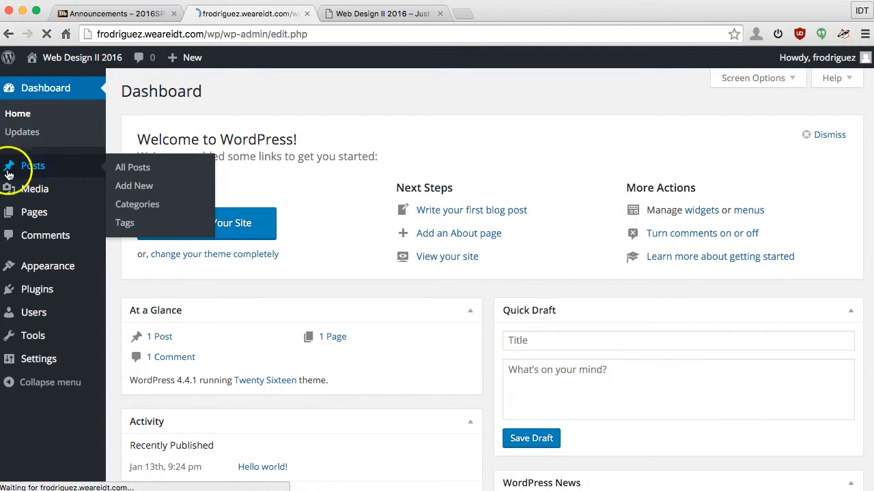
{"action": "mouse_move", "coordinate": [182, 191]}
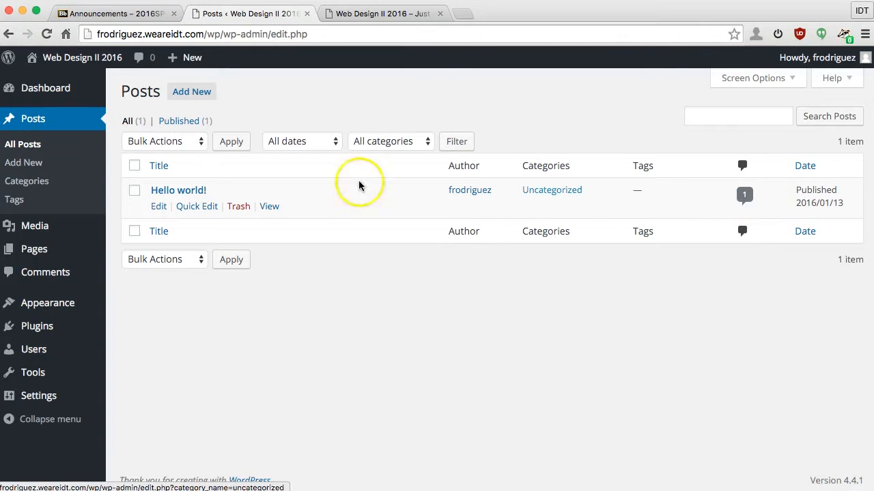
{"action": "left_click", "coordinate": [161, 209]}
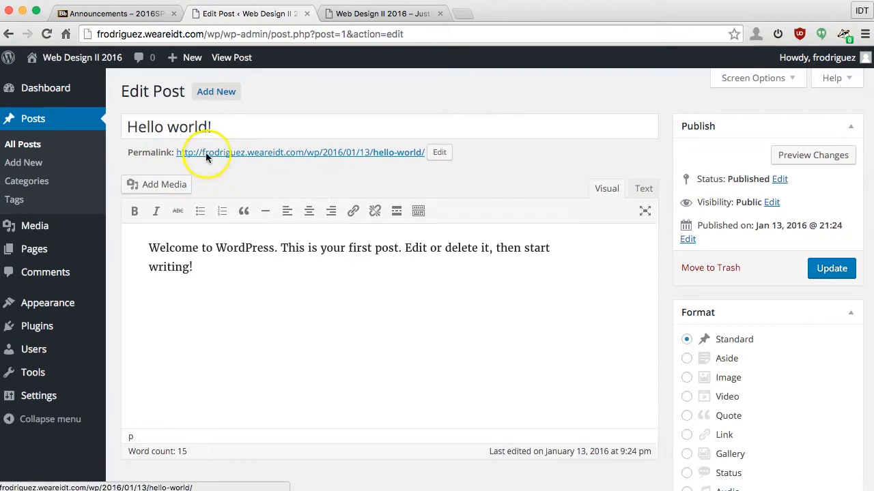
{"action": "left_click", "coordinate": [228, 122]}
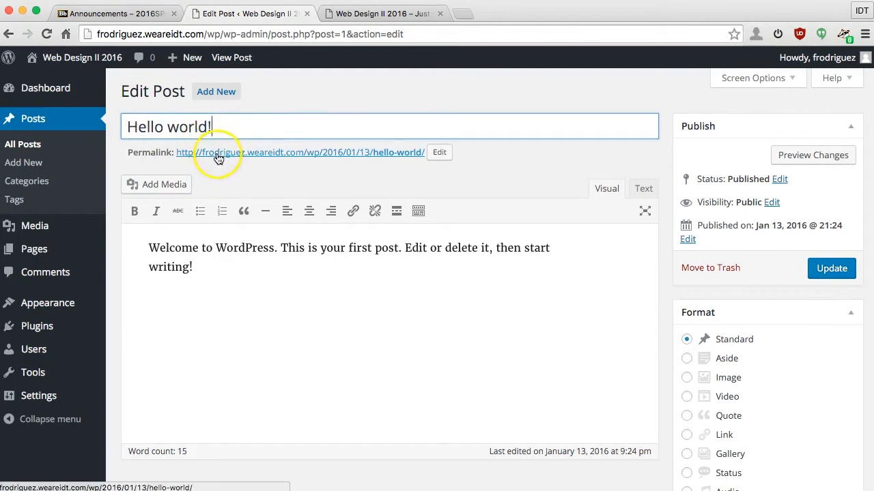
{"action": "left_click", "coordinate": [201, 293]}
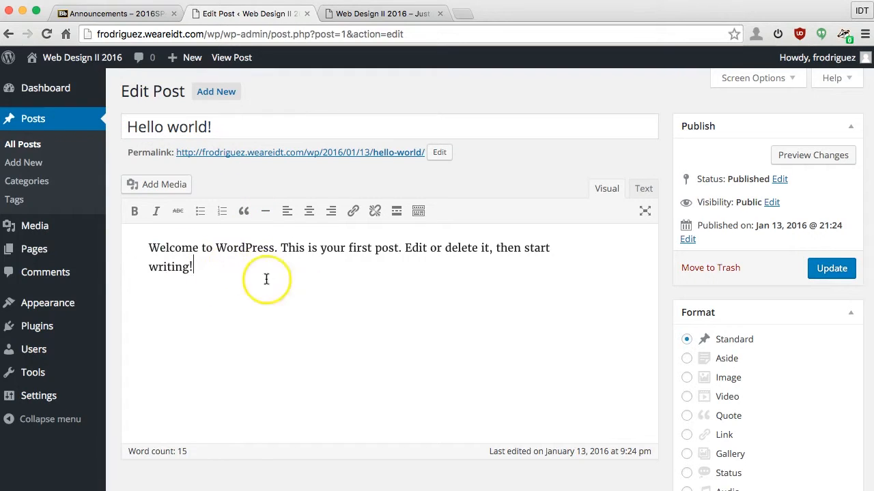
Step: Replace the default body text with a Web Design II introduction ending 'This is my first post!'
{"action": "left_click", "coordinate": [241, 281]}
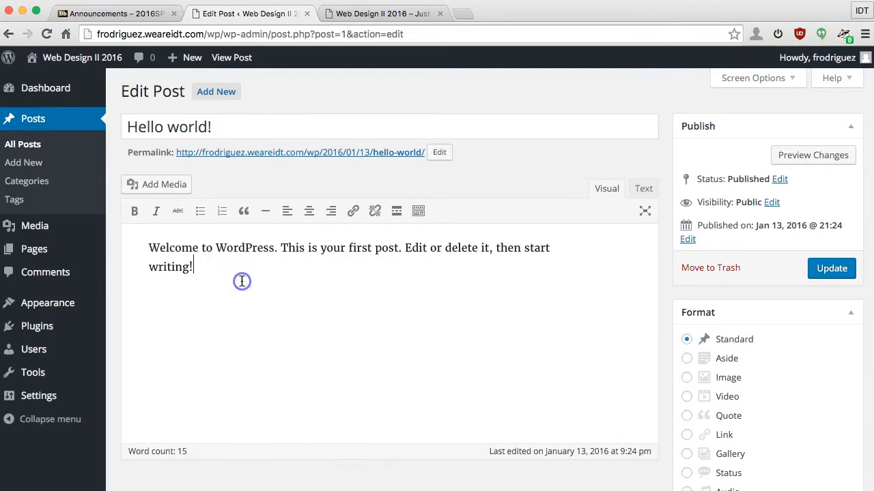
{"action": "left_click_drag", "start_coordinate": [241, 281], "coordinate": [125, 240]}
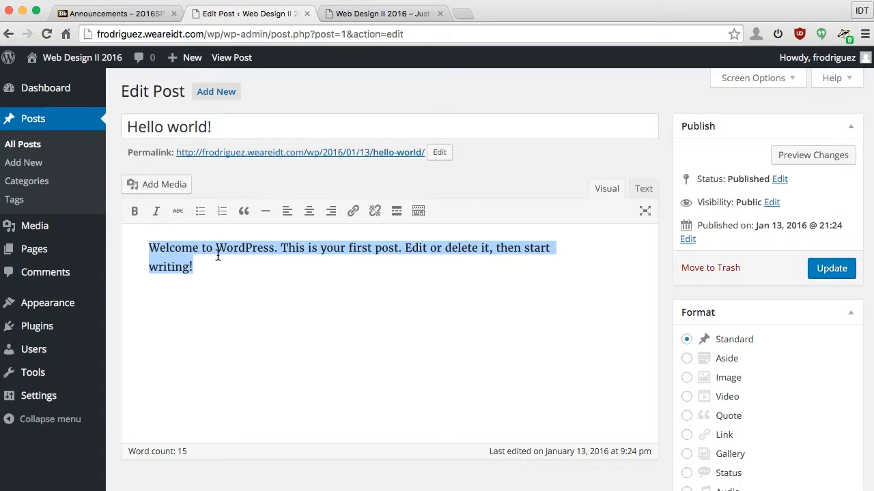
{"action": "type", "text": "M"}
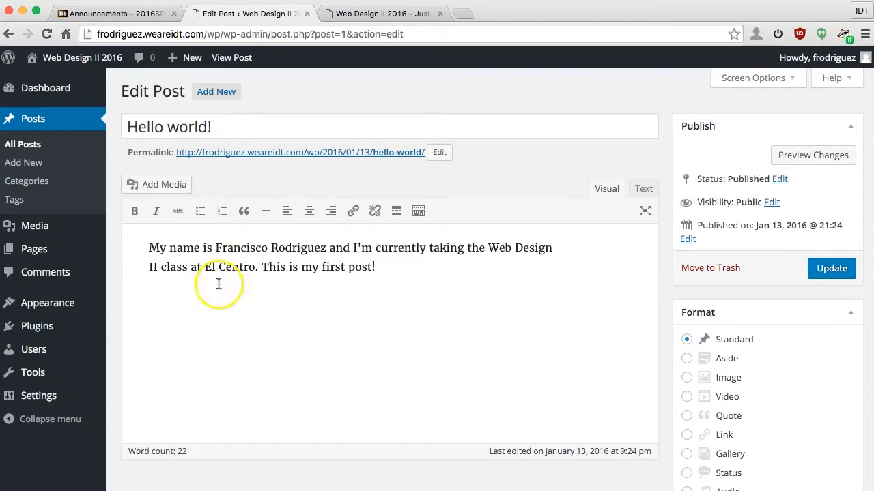
Step: Update the Hello world! post so the new introduction is published
{"action": "scroll", "coordinate": [371, 290], "scroll_direction": "down", "scroll_amount": 5}
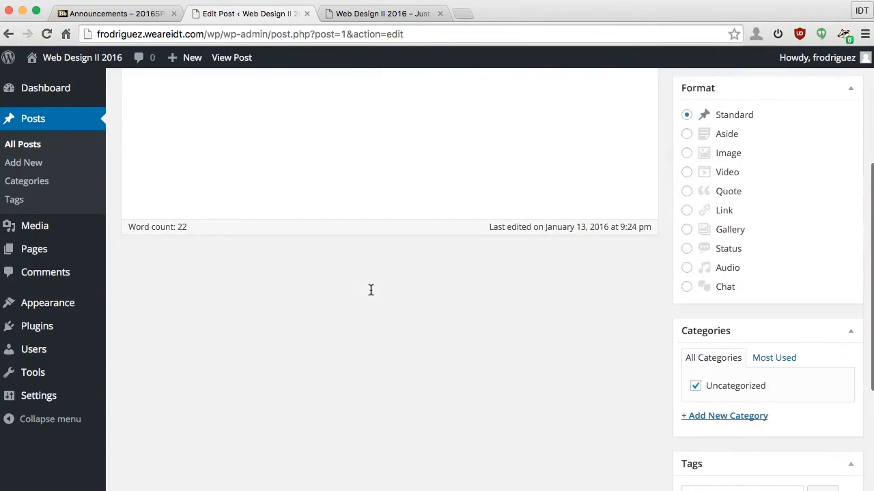
{"action": "scroll", "coordinate": [371, 290], "scroll_direction": "down", "scroll_amount": 2}
{"action": "scroll", "coordinate": [371, 290], "scroll_direction": "up", "scroll_amount": 10}
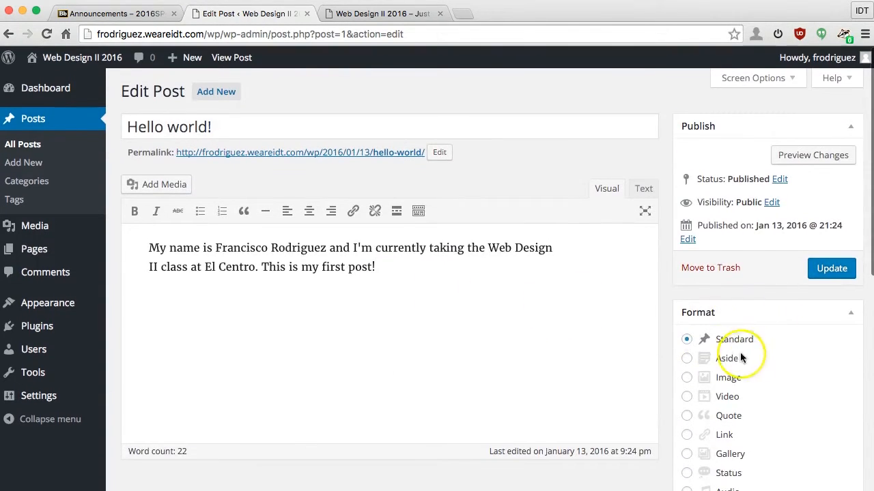
{"action": "scroll", "coordinate": [806, 332], "scroll_direction": "down", "scroll_amount": 2}
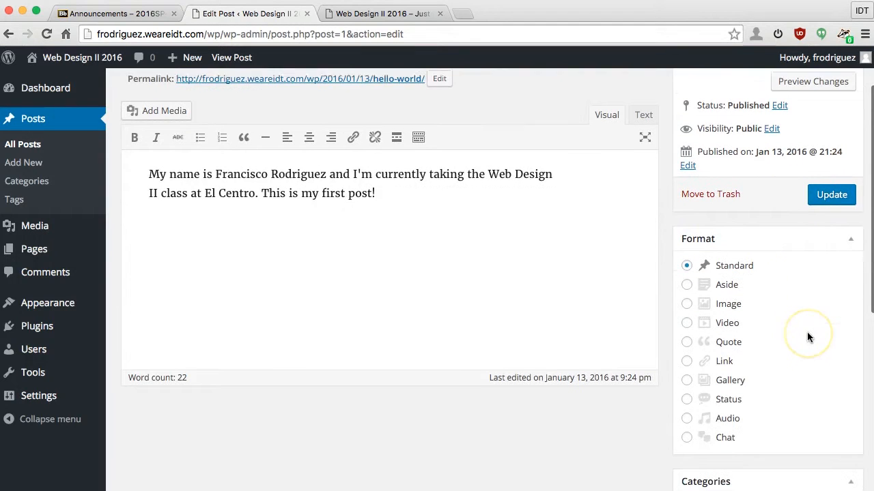
{"action": "scroll", "coordinate": [811, 335], "scroll_direction": "down", "scroll_amount": 3}
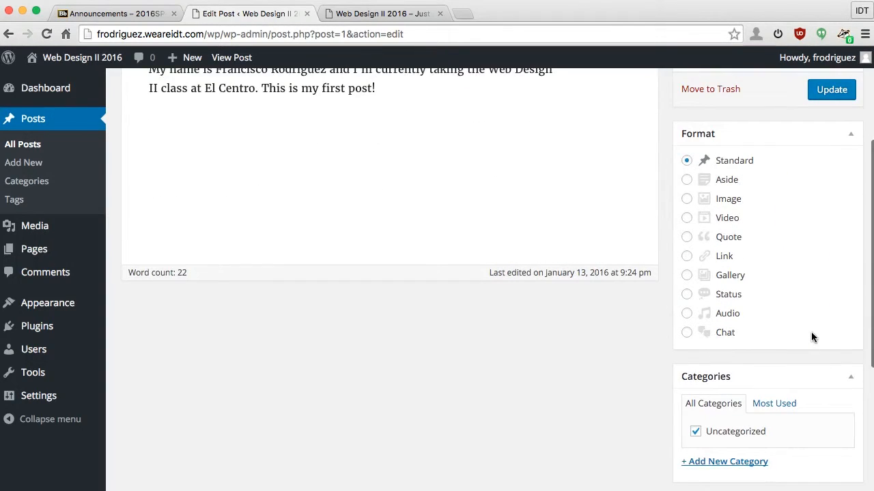
{"action": "scroll", "coordinate": [811, 335], "scroll_direction": "down", "scroll_amount": 2}
{"action": "scroll", "coordinate": [810, 335], "scroll_direction": "down", "scroll_amount": 1}
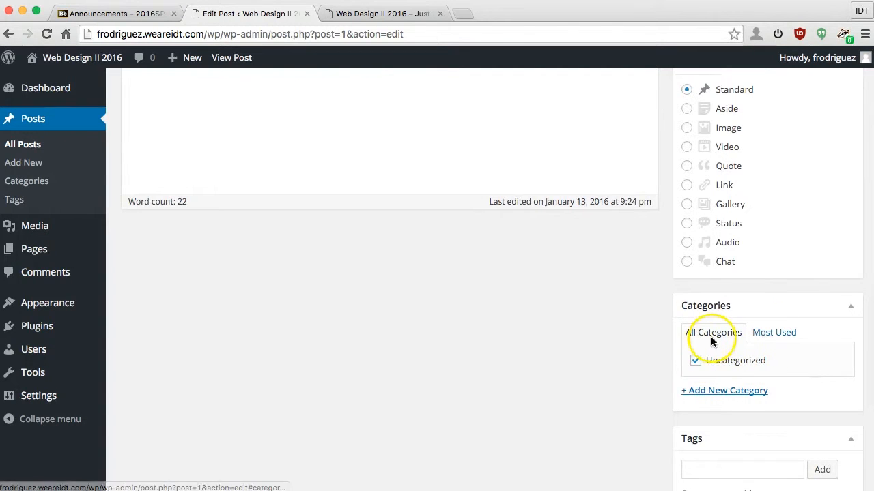
{"action": "scroll", "coordinate": [516, 268], "scroll_direction": "up", "scroll_amount": 5}
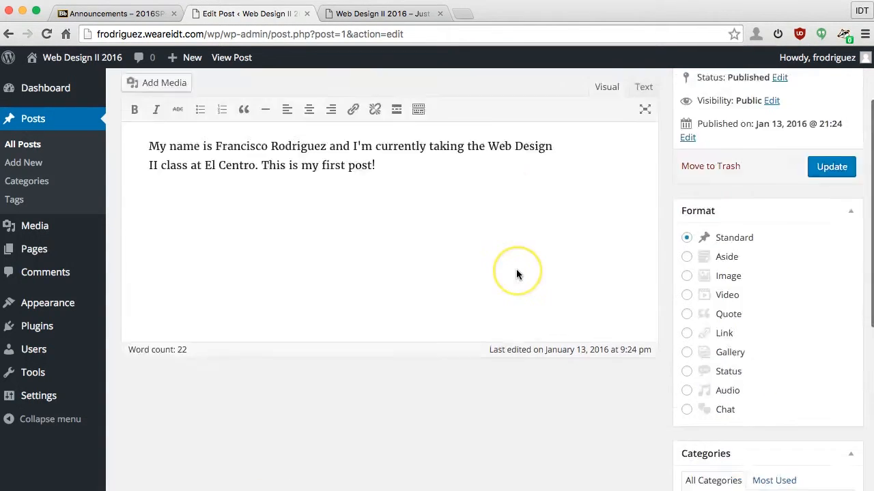
{"action": "scroll", "coordinate": [518, 271], "scroll_direction": "down", "scroll_amount": 10}
{"action": "scroll", "coordinate": [517, 269], "scroll_direction": "up", "scroll_amount": 10}
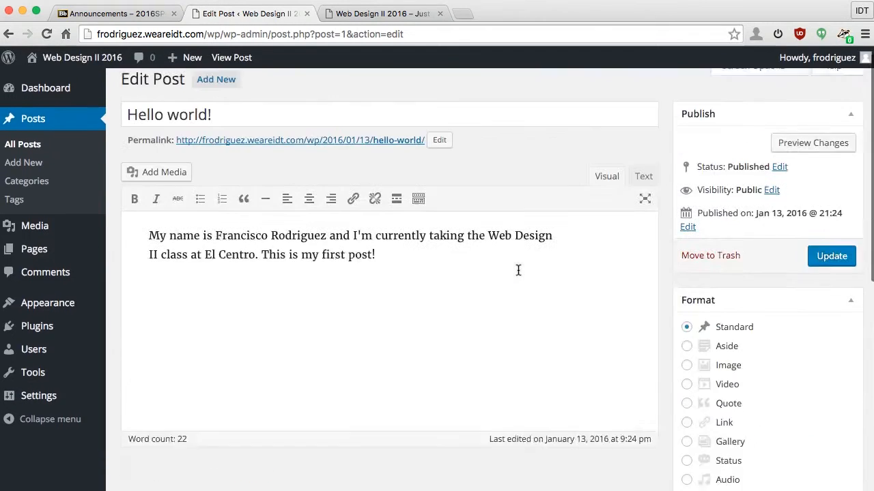
{"action": "left_click", "coordinate": [828, 268]}
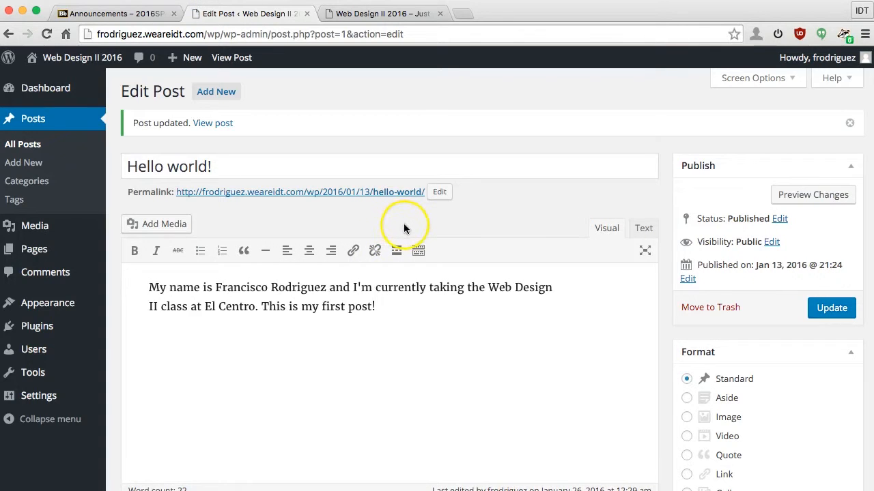
Step: Reload the blog's front page to check the new introduction, then return to the Edit Post tab
{"action": "left_click", "coordinate": [394, 16]}
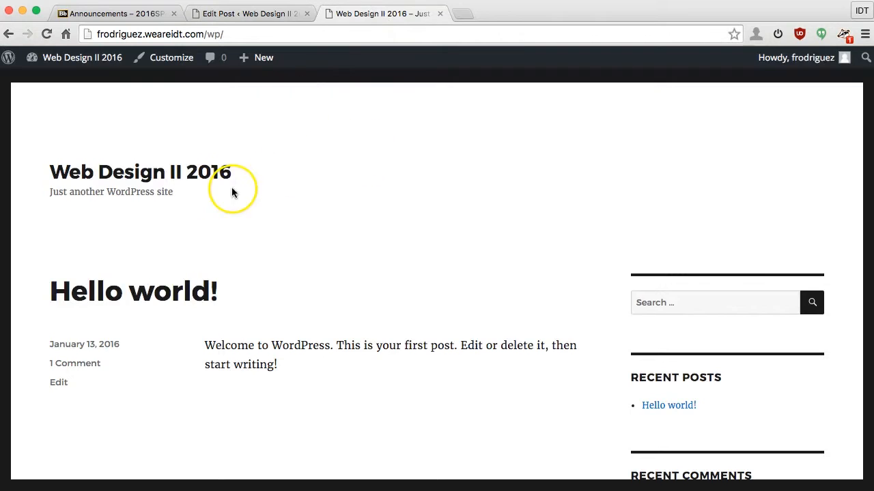
{"action": "left_click", "coordinate": [45, 35]}
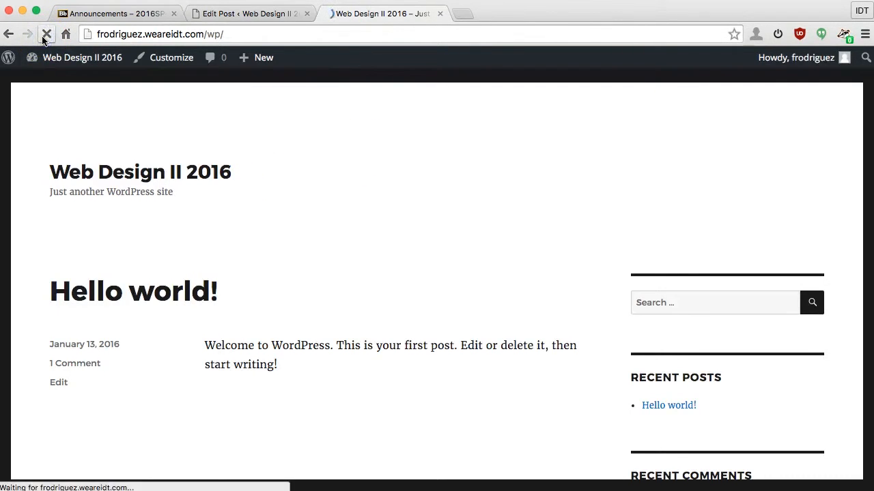
{"action": "left_click_drag", "start_coordinate": [204, 346], "coordinate": [391, 358]}
{"action": "left_click", "coordinate": [491, 378]}
{"action": "triple_click", "coordinate": [485, 370]}
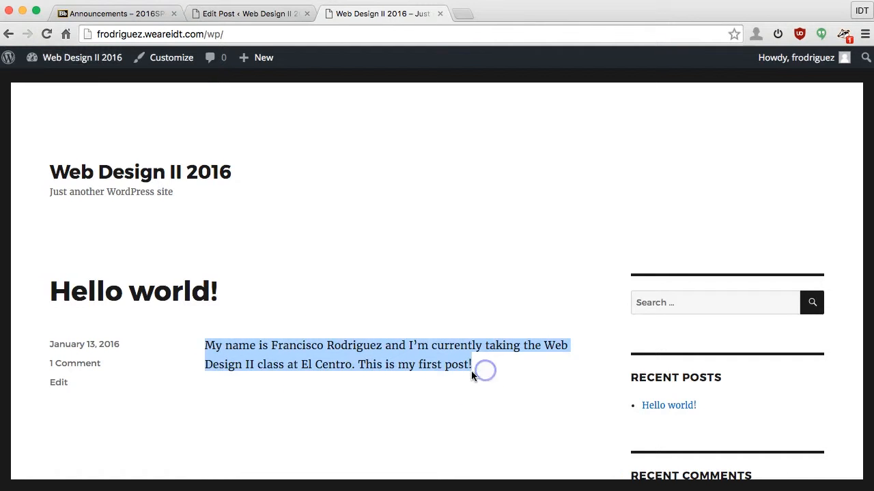
{"action": "scroll", "coordinate": [368, 178], "scroll_direction": "down", "scroll_amount": 10}
{"action": "scroll", "coordinate": [367, 183], "scroll_direction": "up", "scroll_amount": 10}
{"action": "scroll", "coordinate": [496, 264], "scroll_direction": "down", "scroll_amount": 4}
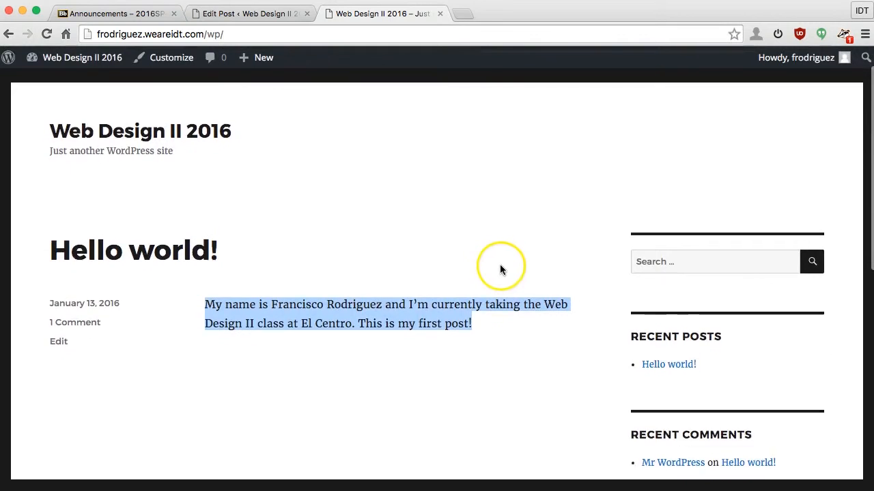
{"action": "scroll", "coordinate": [499, 266], "scroll_direction": "down", "scroll_amount": 3}
{"action": "scroll", "coordinate": [499, 266], "scroll_direction": "up", "scroll_amount": 4}
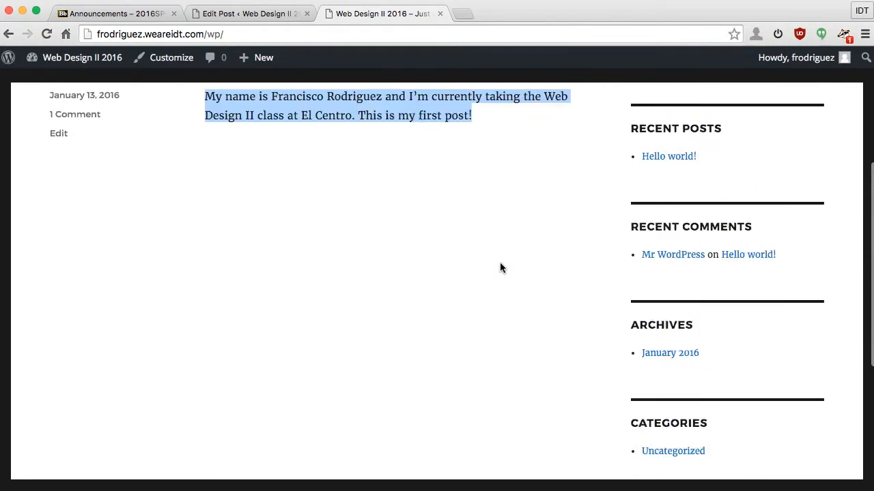
{"action": "left_click", "coordinate": [269, 14]}
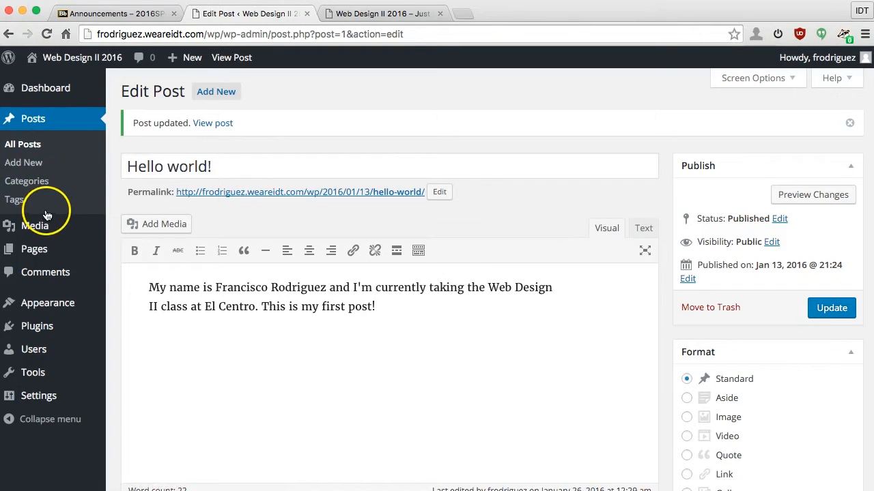
Step: Open the Comments page and inspect the sample comment's author link
{"action": "left_click", "coordinate": [63, 275]}
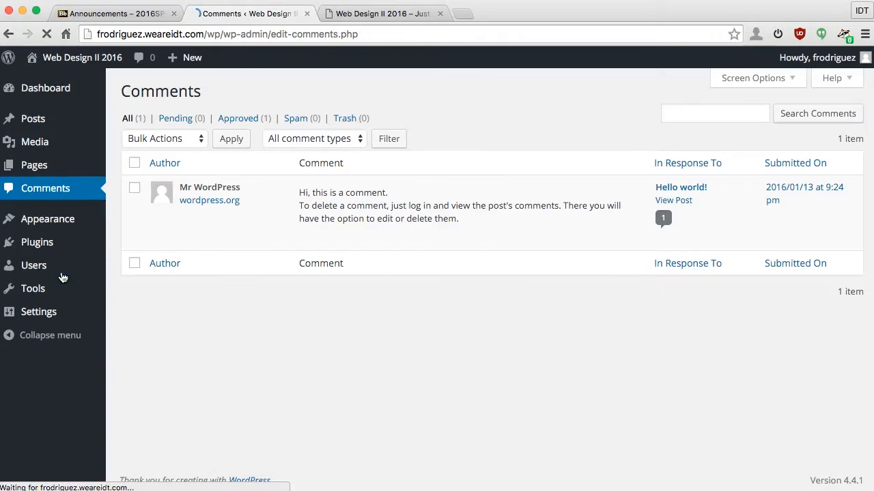
{"action": "left_click", "coordinate": [141, 244]}
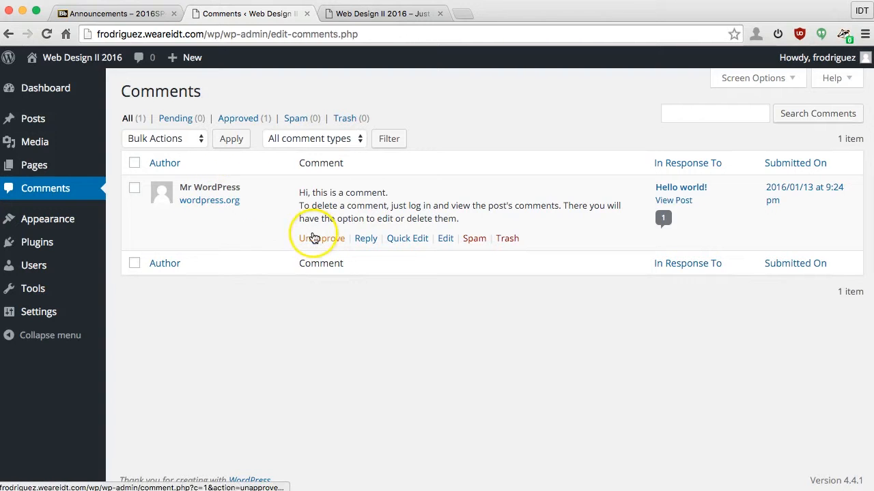
{"action": "left_click", "coordinate": [227, 202]}
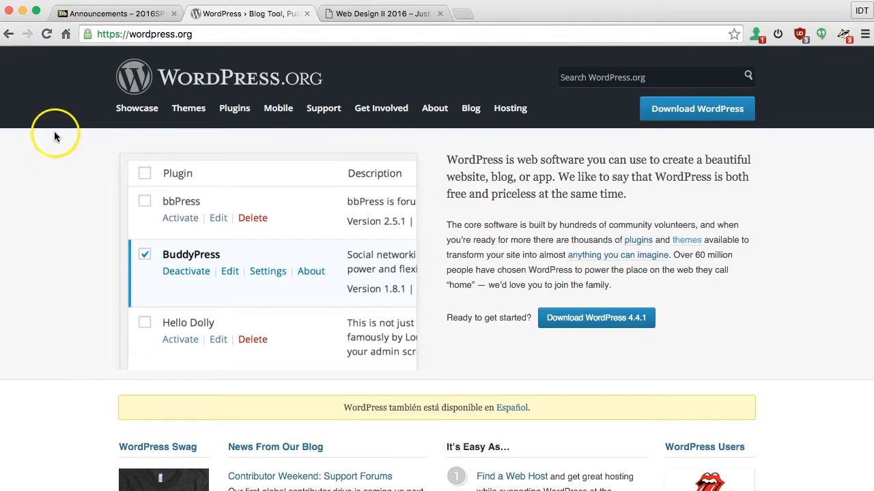
{"action": "left_click", "coordinate": [9, 35]}
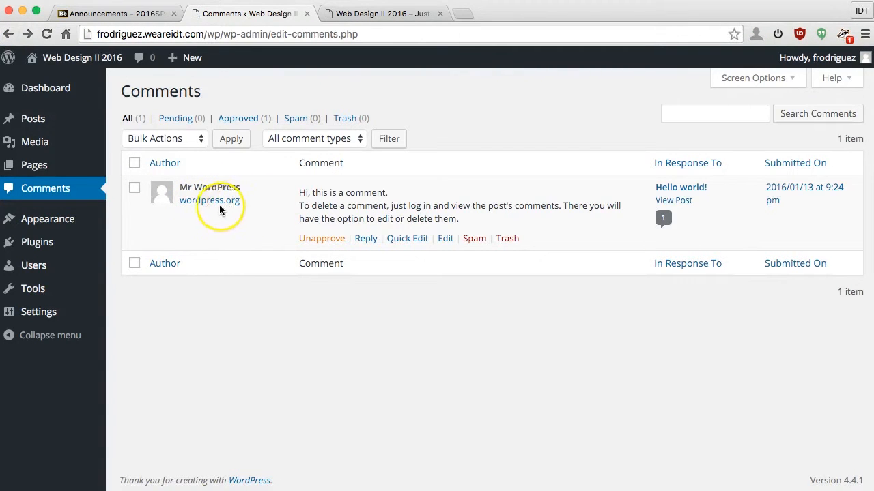
Step: Move the sample comment to the Trash using the Bulk Actions menu
{"action": "left_click", "coordinate": [133, 191]}
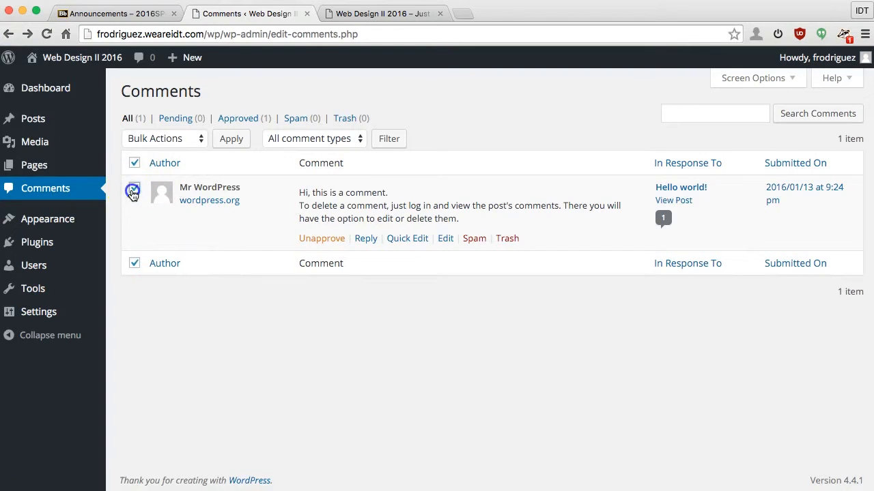
{"action": "left_click", "coordinate": [180, 140]}
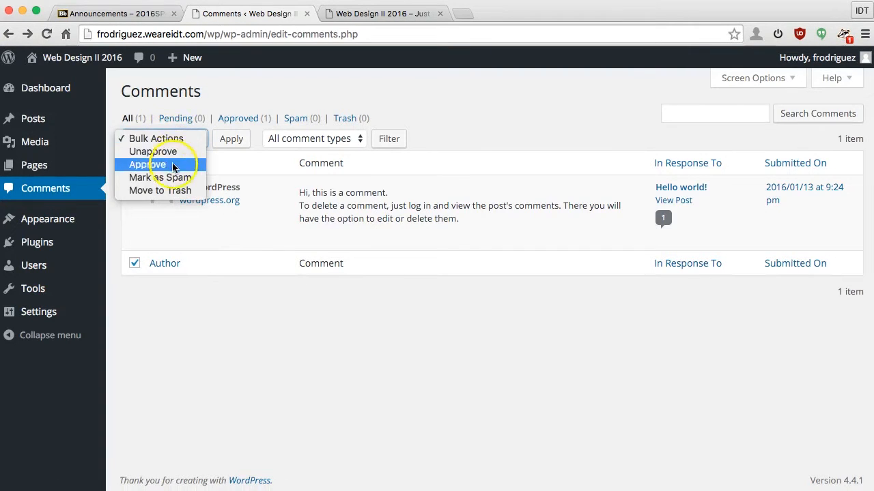
{"action": "left_click", "coordinate": [170, 189]}
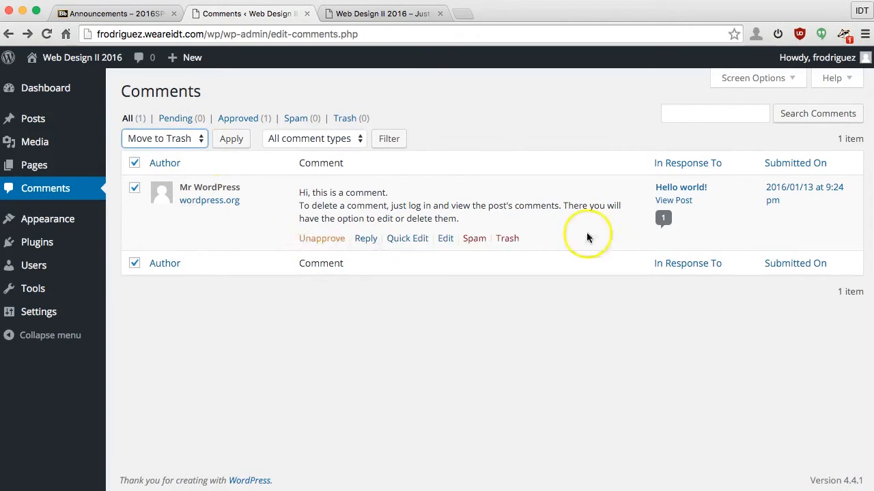
{"action": "left_click", "coordinate": [234, 139]}
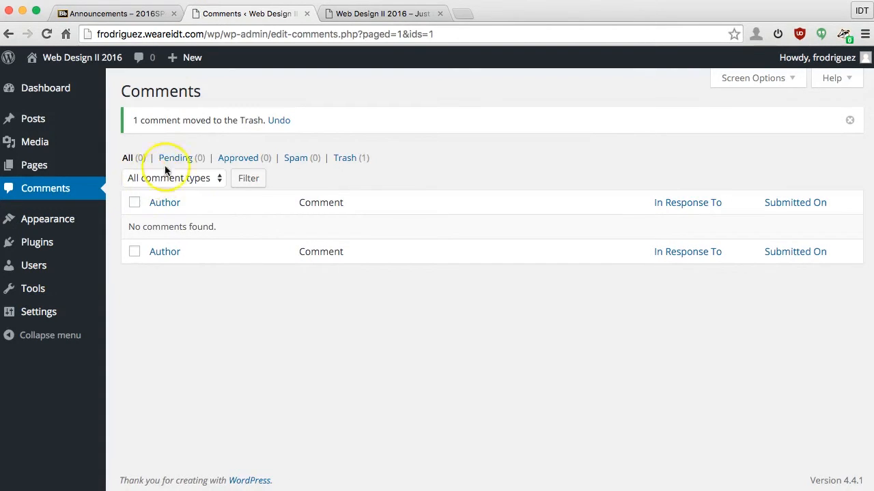
Step: Check the blog's front-end post page now that the comment is gone
{"action": "left_click", "coordinate": [390, 14]}
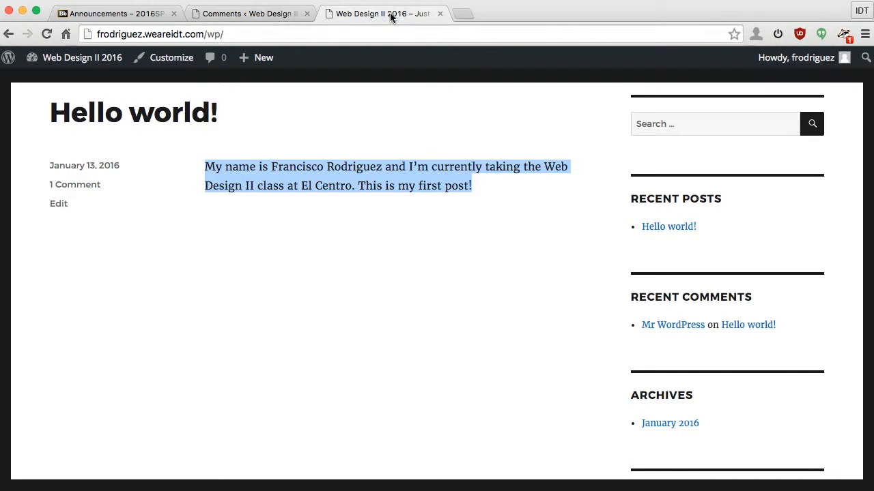
{"action": "scroll", "coordinate": [168, 79], "scroll_direction": "up", "scroll_amount": 3}
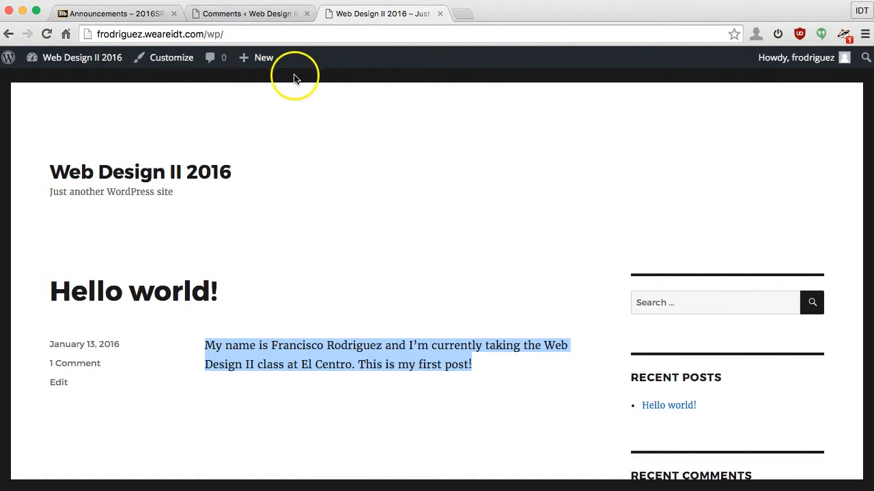
{"action": "left_click", "coordinate": [241, 14]}
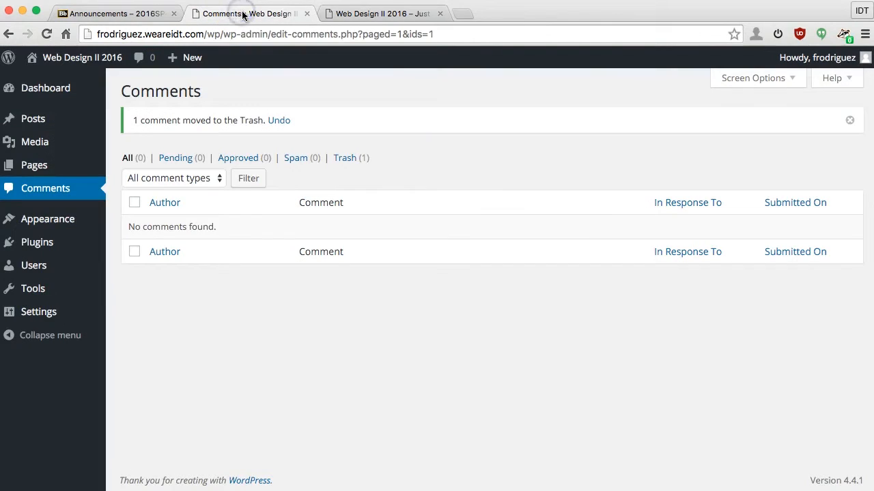
{"action": "left_click", "coordinate": [382, 13]}
Step: Load the subdomain homepage in a new browser tab
{"action": "left_click", "coordinate": [463, 13]}
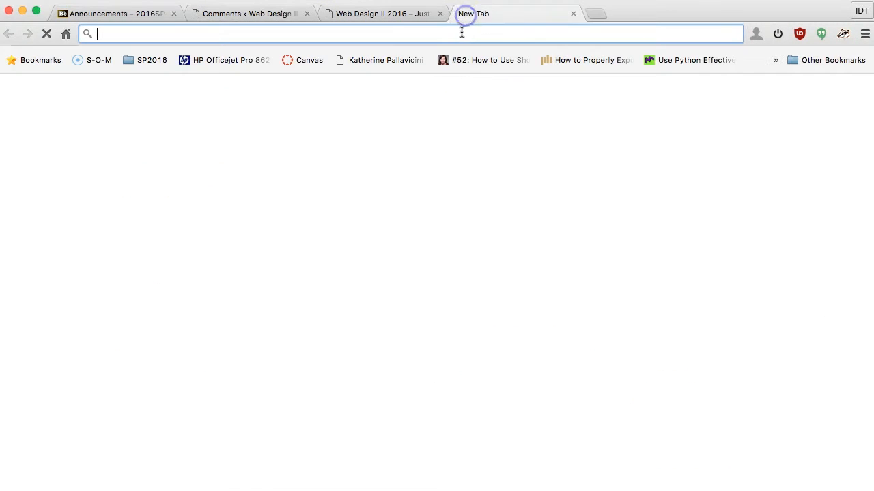
{"action": "type", "text": "fr"}
{"action": "key", "text": "Return"}
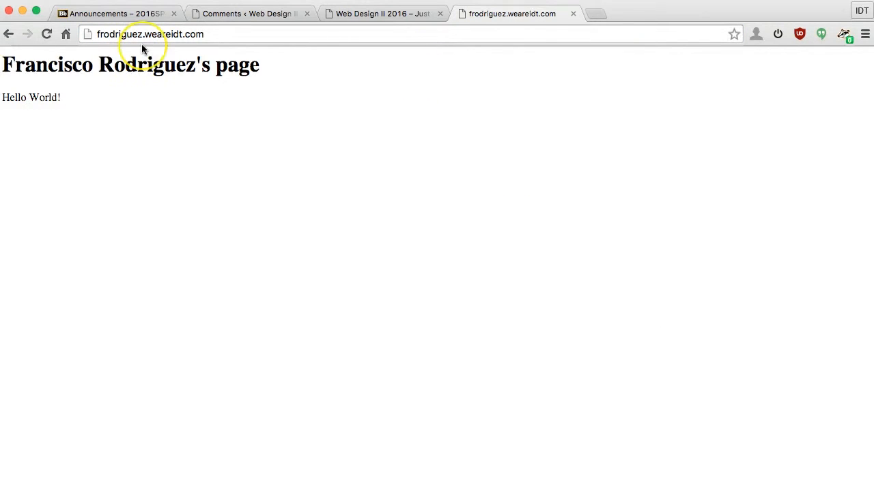
Step: Try appending /wp to the homepage address, revert it, and open Spotlight
{"action": "left_click", "coordinate": [224, 33]}
{"action": "left_click", "coordinate": [245, 34]}
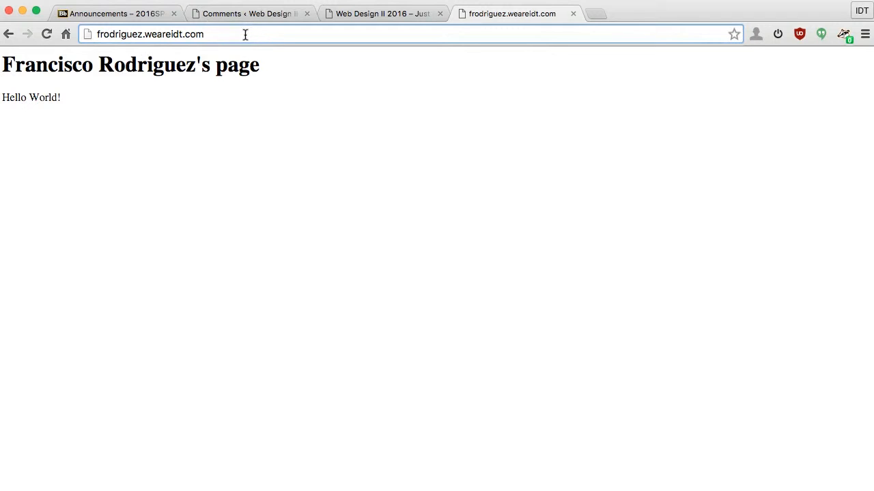
{"action": "type", "text": "/"}
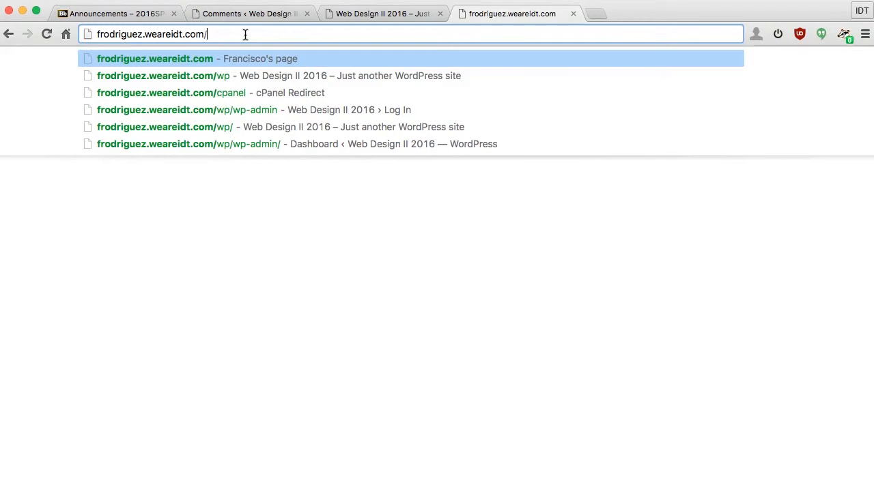
{"action": "type", "text": "wp"}
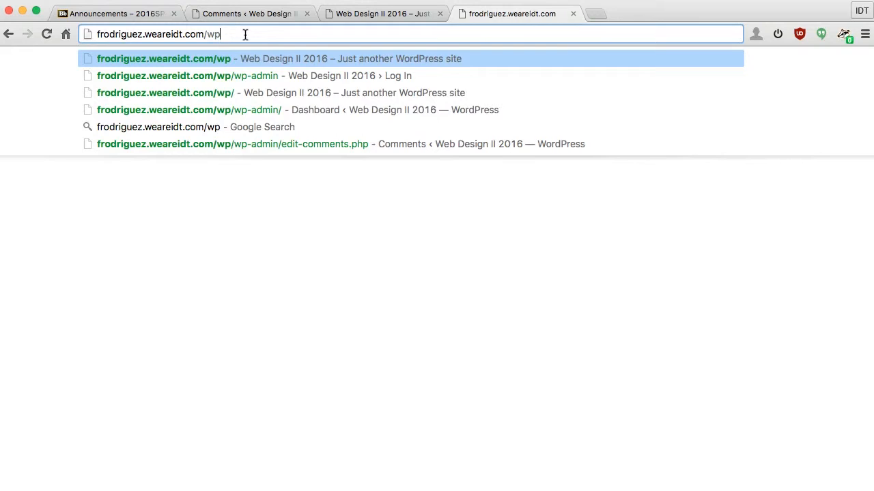
{"action": "key", "text": "Escape"}
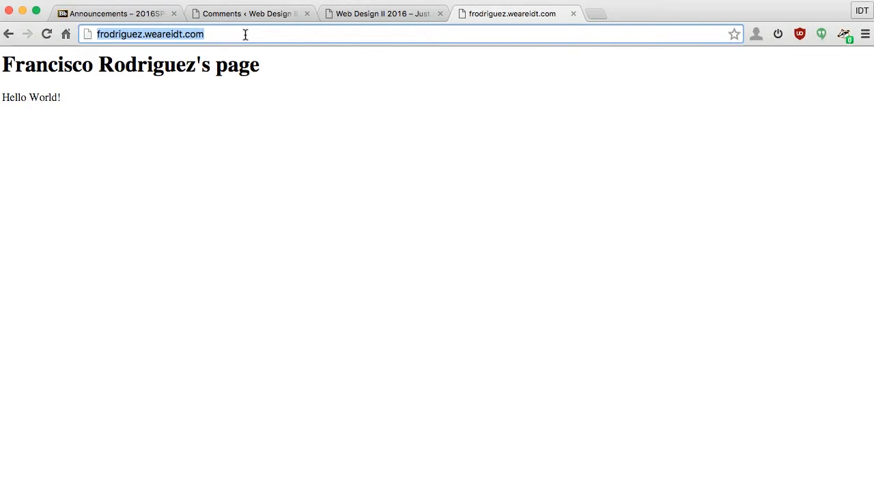
{"action": "left_click", "coordinate": [226, 37]}
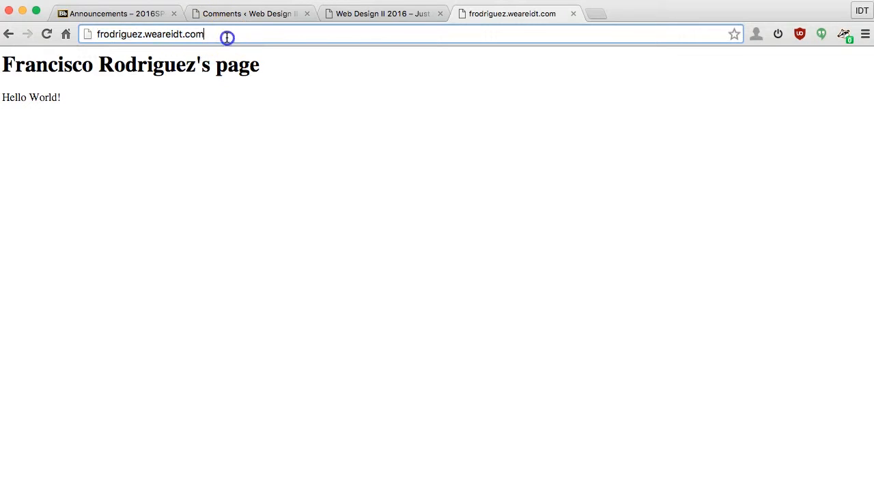
{"action": "triple_click", "coordinate": [226, 38]}
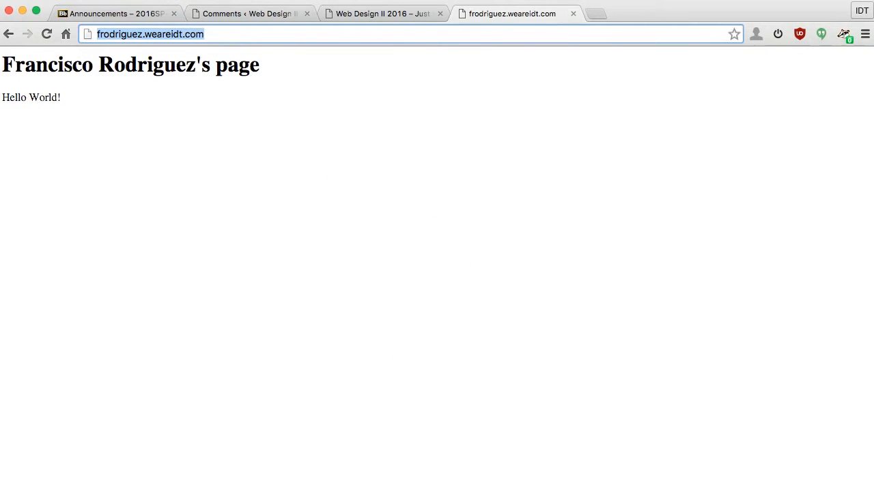
{"action": "key", "text": "super+space"}
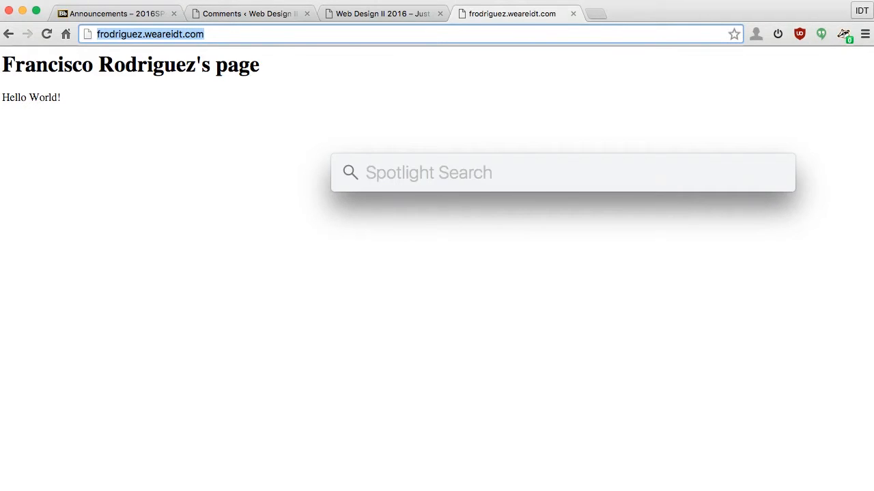
Step: Launch Sublime Text 2 by searching 'subli' in Spotlight
{"action": "type", "text": "subli"}
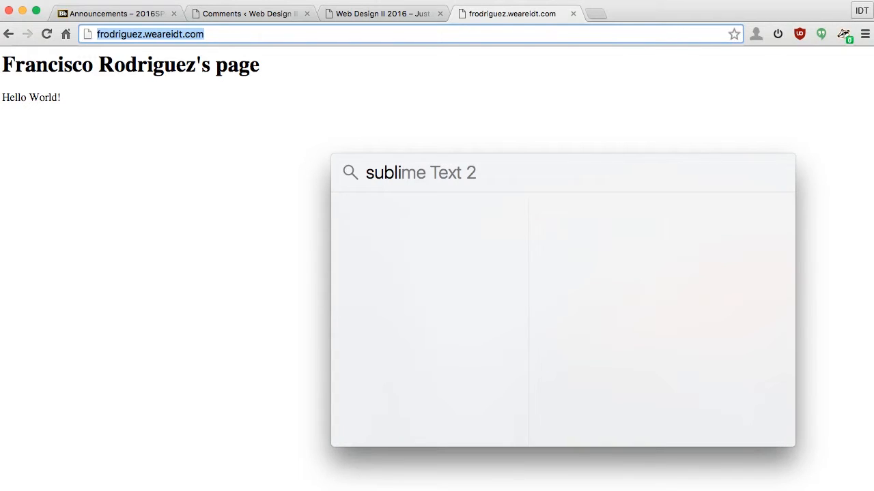
{"action": "key", "text": "Return"}
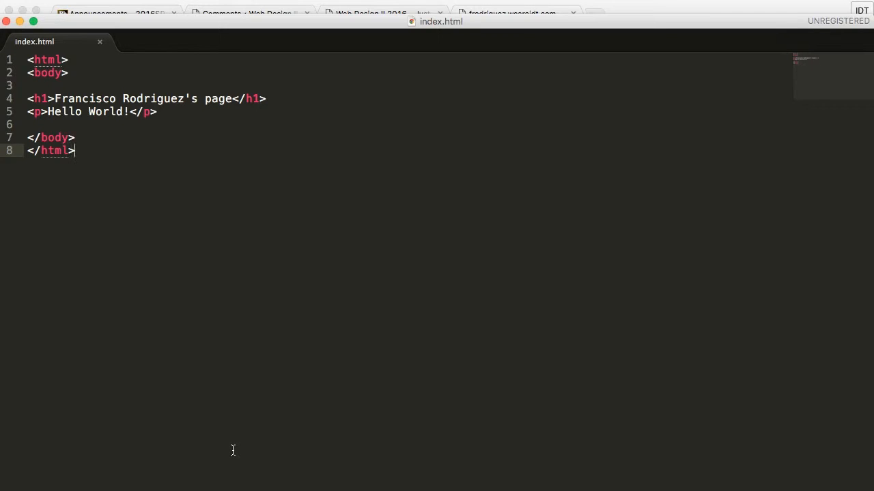
Step: Add an empty <p></p> line and a '<p>Visit my blog.</p>' paragraph below Hello World
{"action": "left_click_drag", "start_coordinate": [203, 23], "coordinate": [205, 10]}
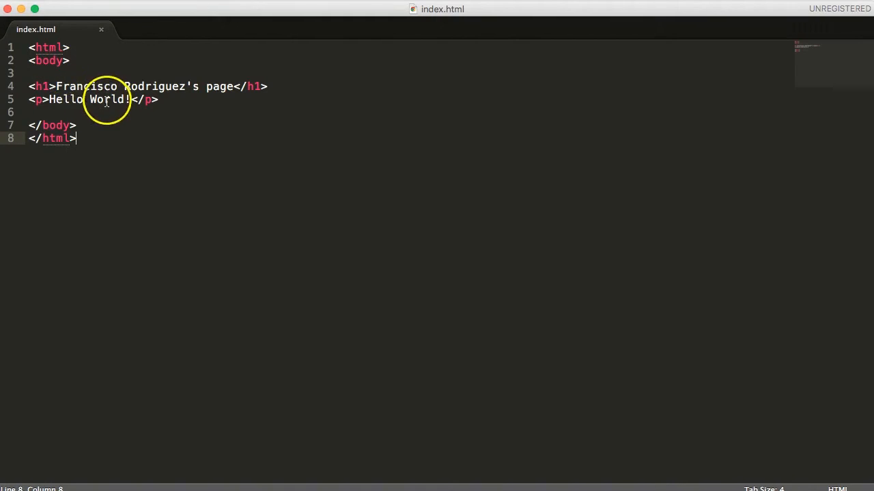
{"action": "left_click", "coordinate": [179, 100]}
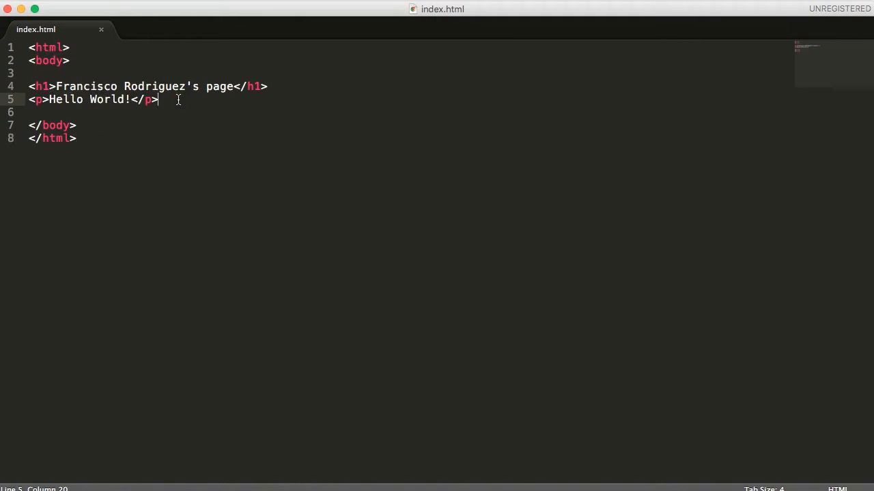
{"action": "key", "text": "Return"}
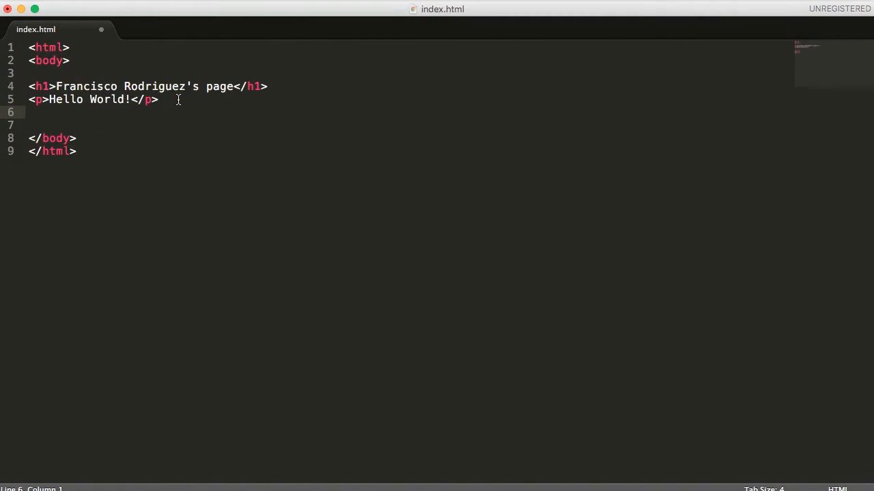
{"action": "type", "text": "<p"}
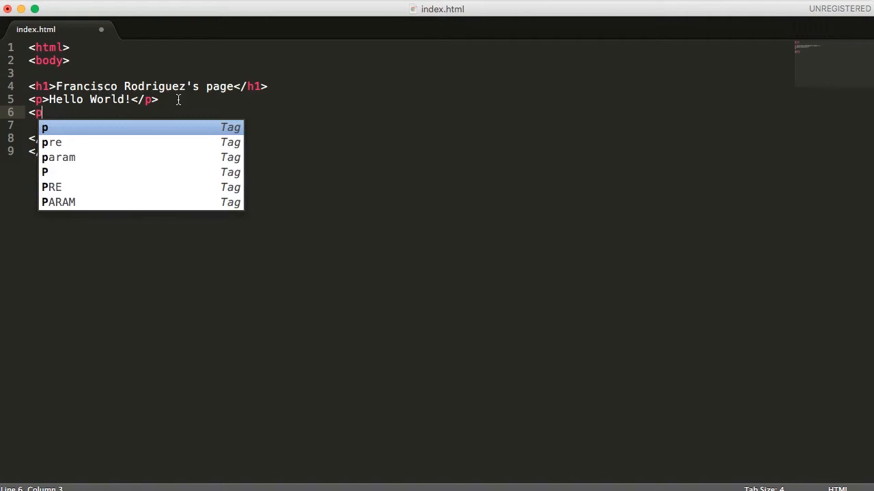
{"action": "type", "text": "></p>"}
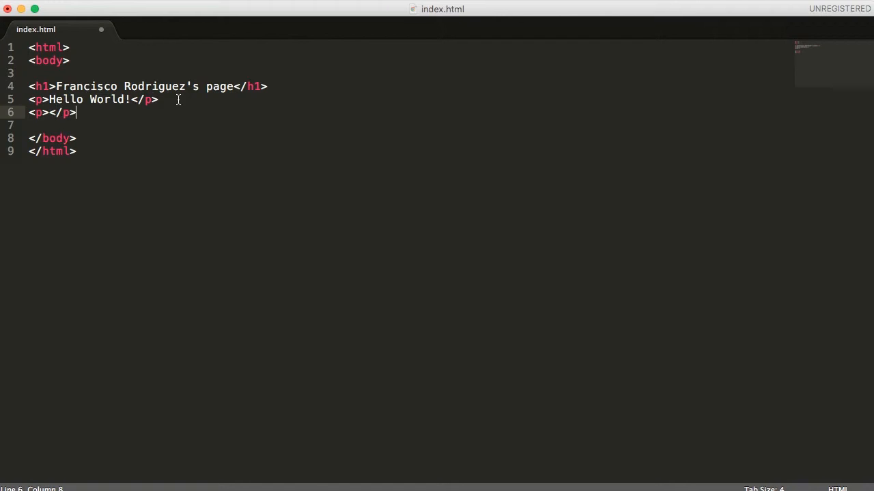
{"action": "key", "text": "Return"}
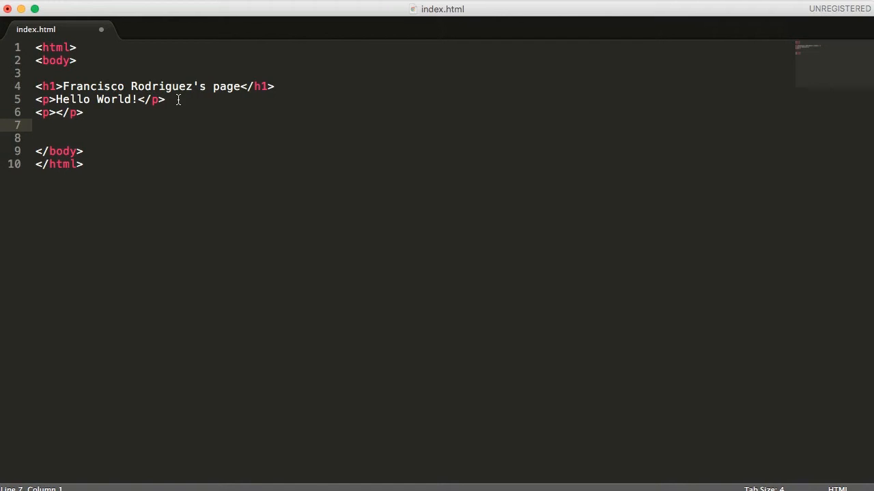
{"action": "type", "text": "<"}
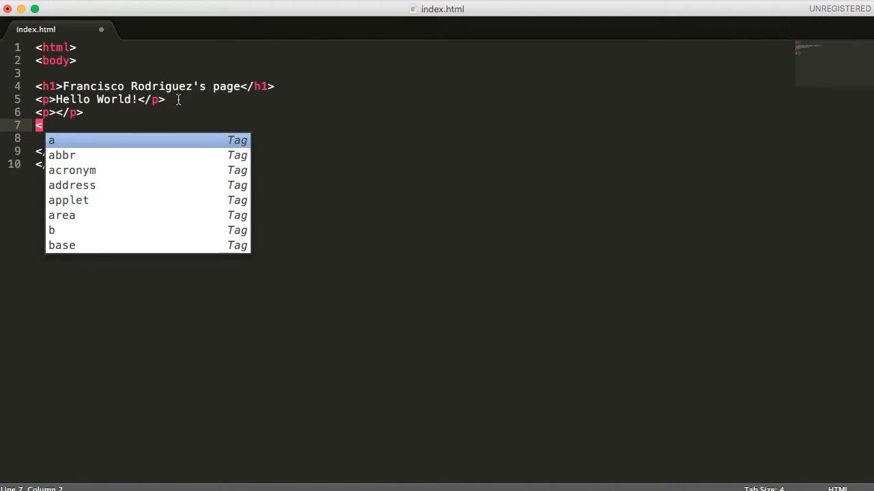
{"action": "type", "text": "p>"}
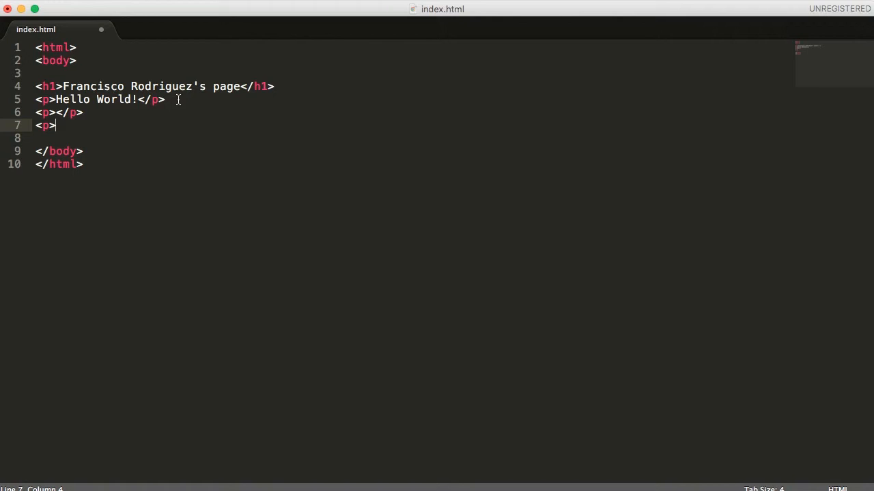
{"action": "type", "text": "Visit my"}
{"action": "type", "text": "blog."}
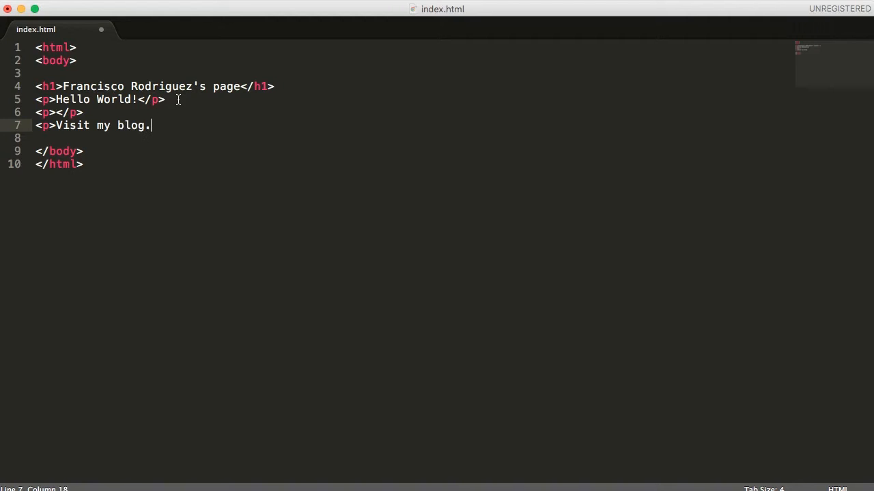
{"action": "key", "text": "BackSpace"}
{"action": "type", "text": ".</p>"}
Step: Wrap 'blog' in an <a href> link to the subdomain's /wp address and save index.html
{"action": "left_click", "coordinate": [118, 125]}
{"action": "type", "text": "<"}
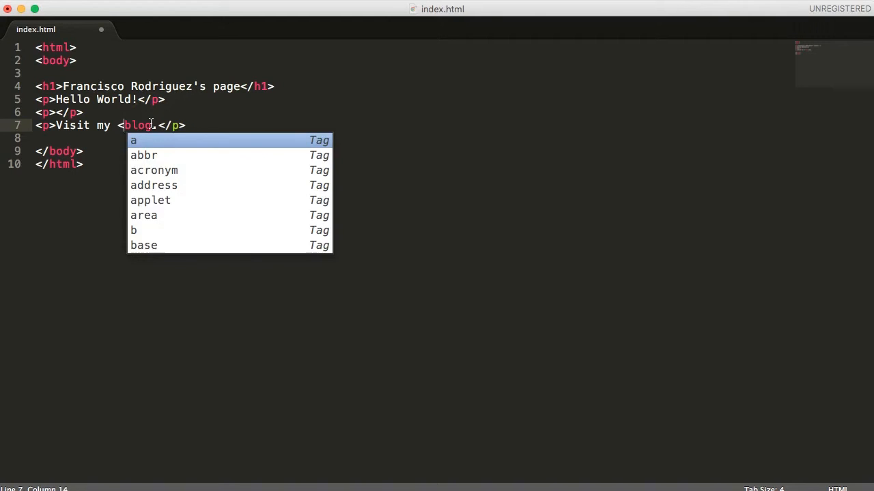
{"action": "type", "text": "a "}
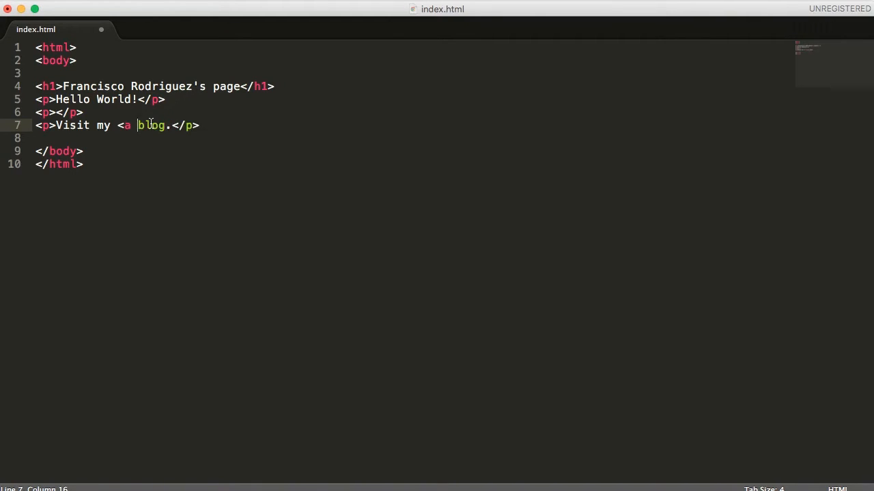
{"action": "type", "text": "href"}
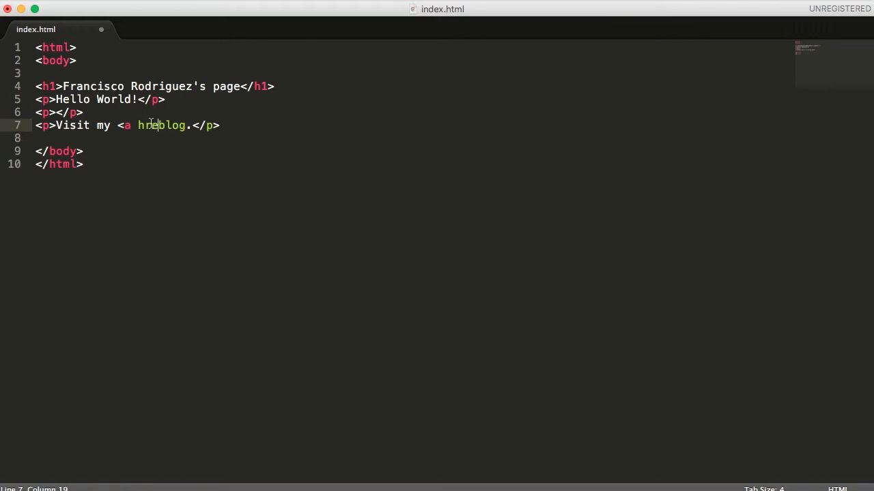
{"action": "type", "text": "=\""}
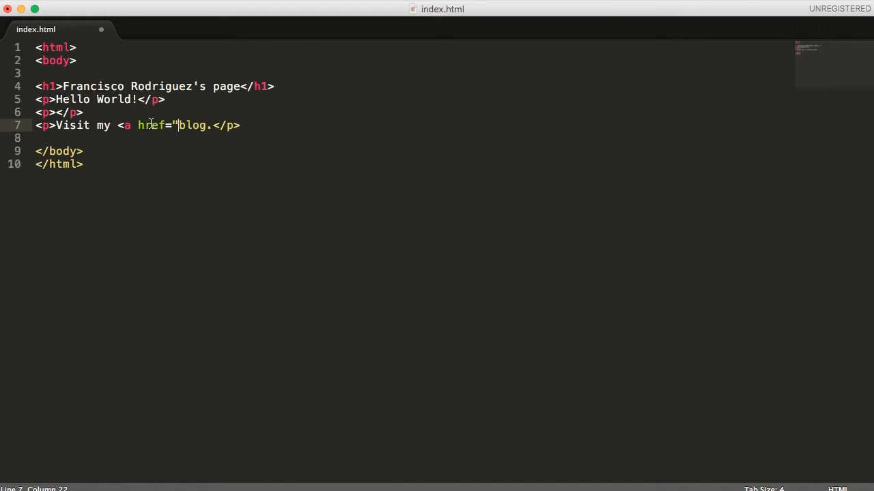
{"action": "type", "text": "http://w"}
{"action": "key", "text": "BackSpace"}
{"action": "type", "text": "frodriguez."}
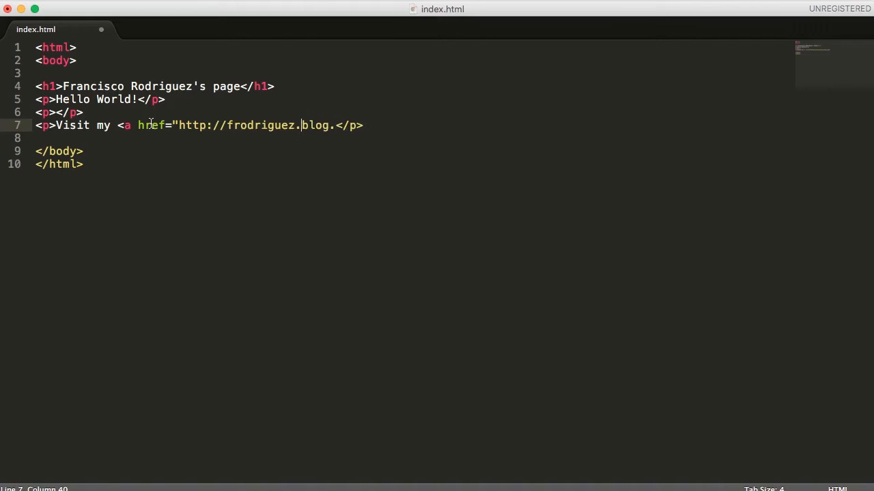
{"action": "type", "text": "weareidt."}
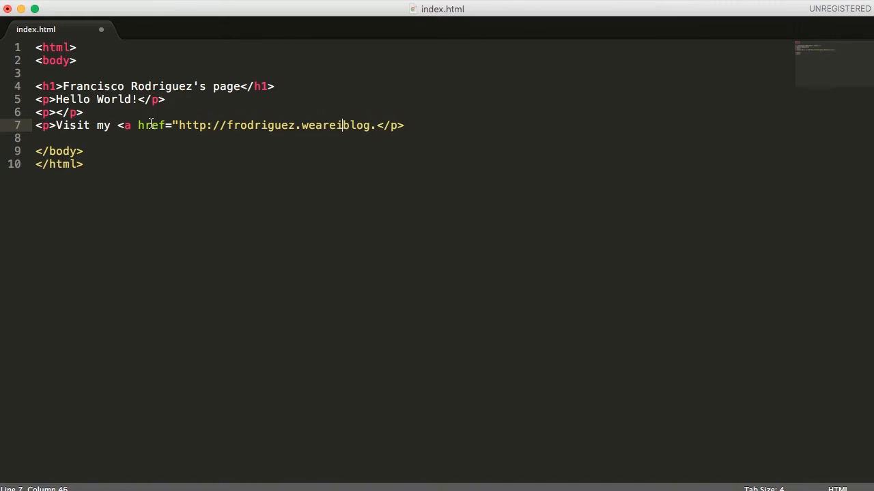
{"action": "type", "text": "com/wp"}
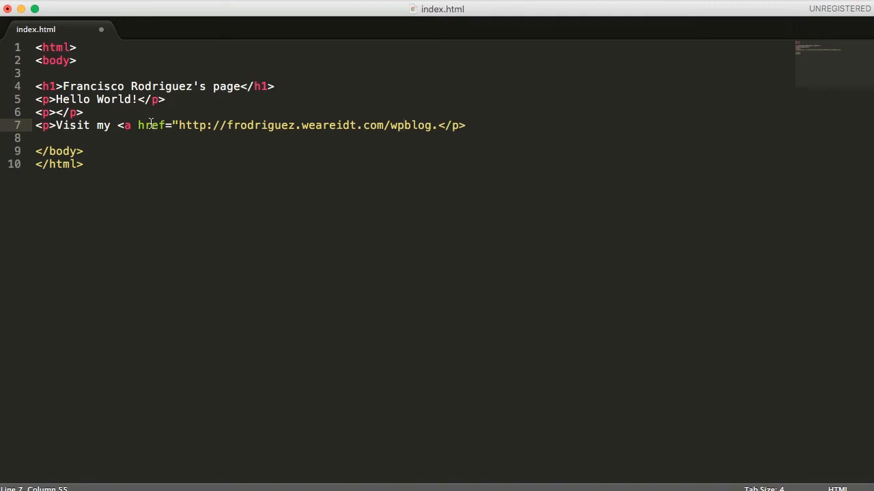
{"action": "type", "text": "\""}
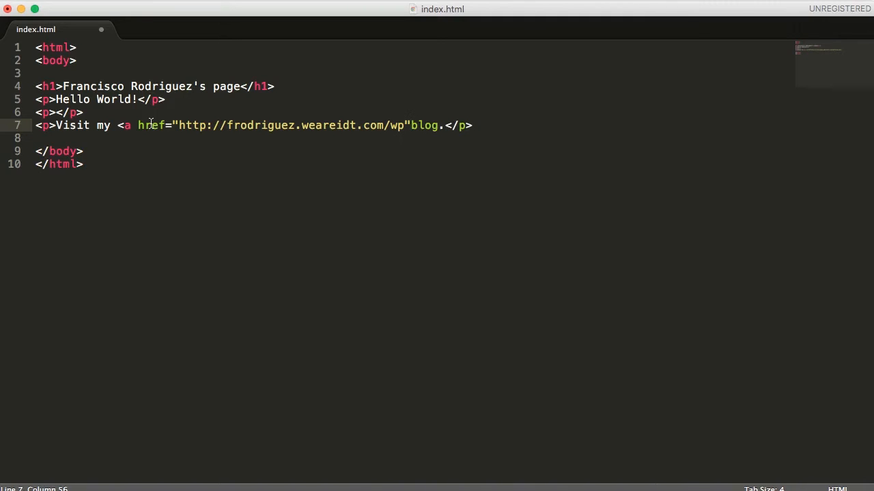
{"action": "type", "text": ">"}
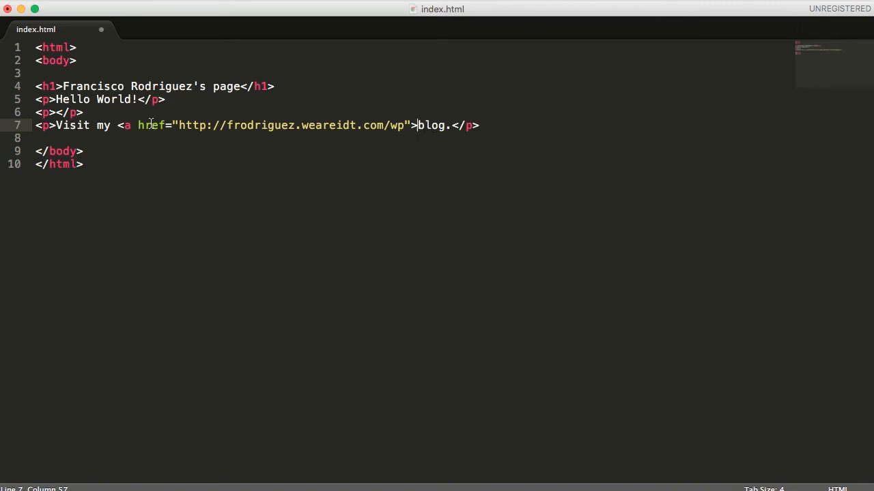
{"action": "key", "text": "Right"}
{"action": "key", "text": "Right"}
{"action": "key", "text": "Right"}
{"action": "type", "text": "</a>"}
{"action": "left_click", "coordinate": [80, 1]}
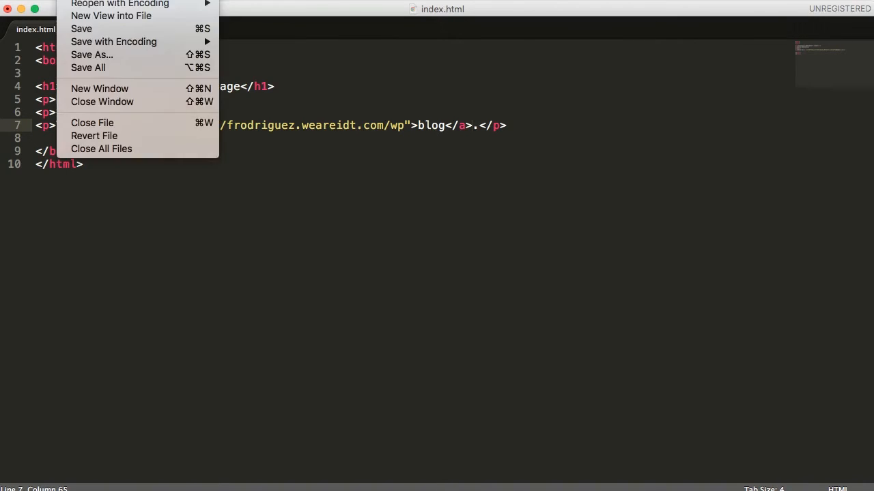
{"action": "left_click", "coordinate": [82, 28]}
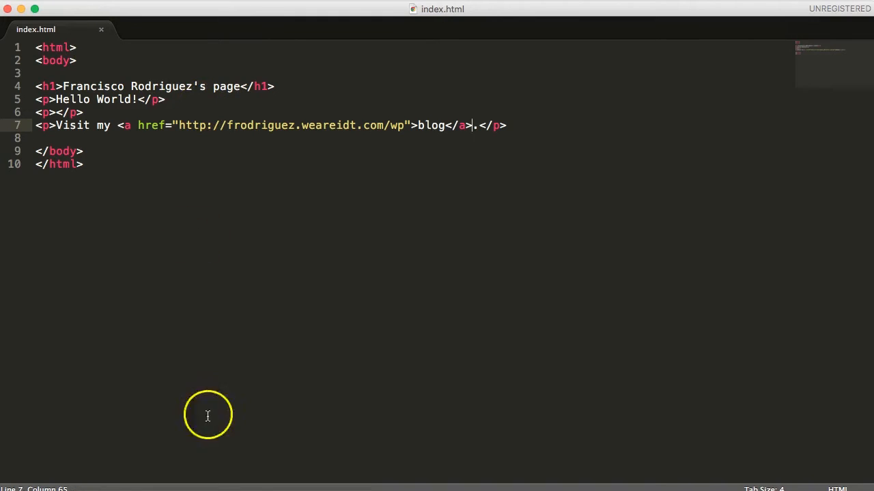
Step: Launch FileZilla by searching 'file' in Spotlight
{"action": "key", "text": "super+space"}
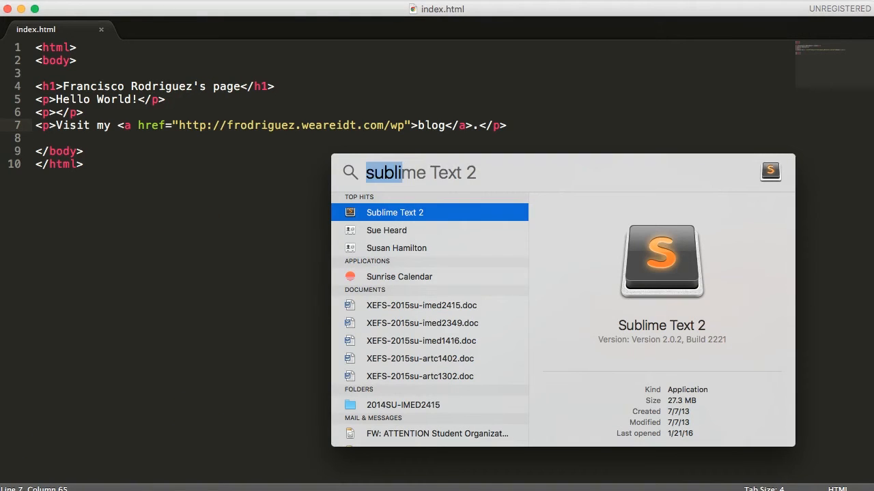
{"action": "type", "text": "file"}
{"action": "key", "text": "Return"}
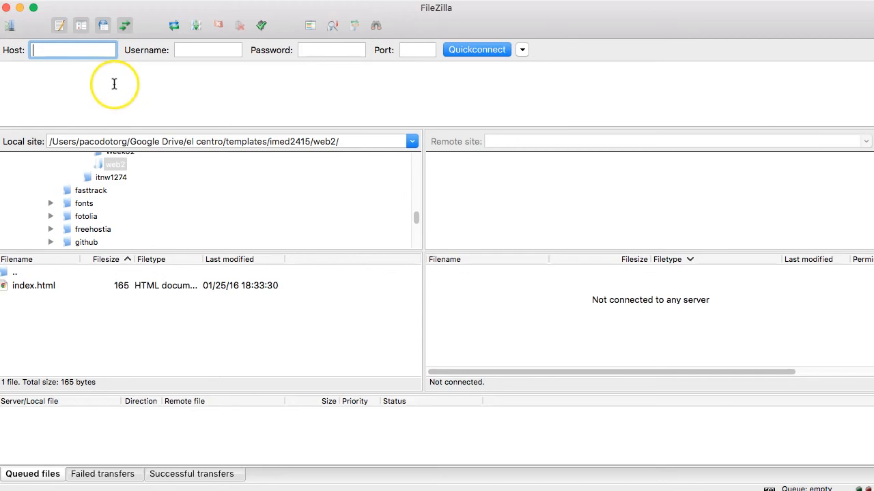
Step: Connect FileZilla to the saved FTP site from Site Manager
{"action": "key", "text": "super+s"}
{"action": "left_click", "coordinate": [290, 151]}
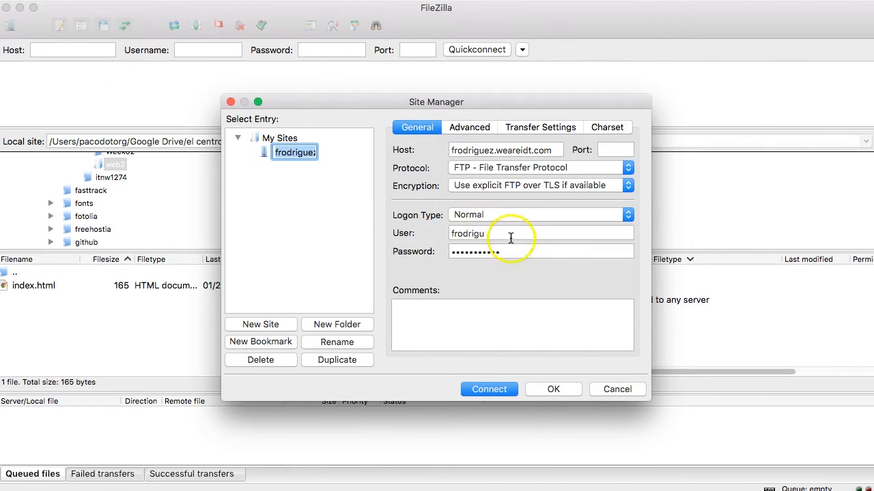
{"action": "left_click", "coordinate": [494, 389]}
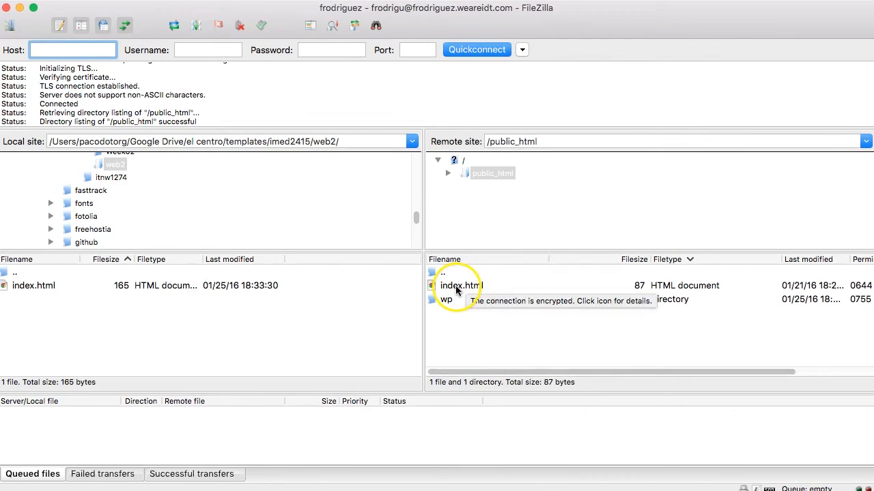
Step: Upload the local index.html to /public_html, overwriting the old 87-byte copy
{"action": "left_click", "coordinate": [456, 287]}
{"action": "left_click", "coordinate": [75, 286]}
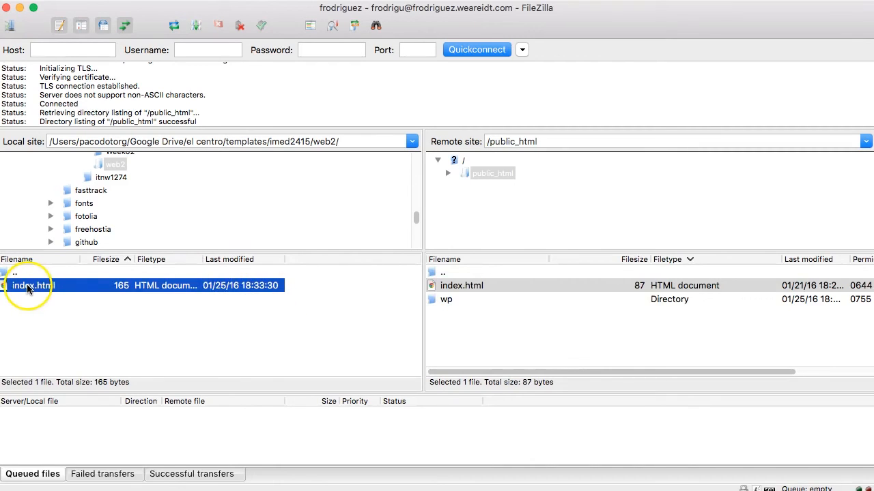
{"action": "left_click", "coordinate": [54, 302]}
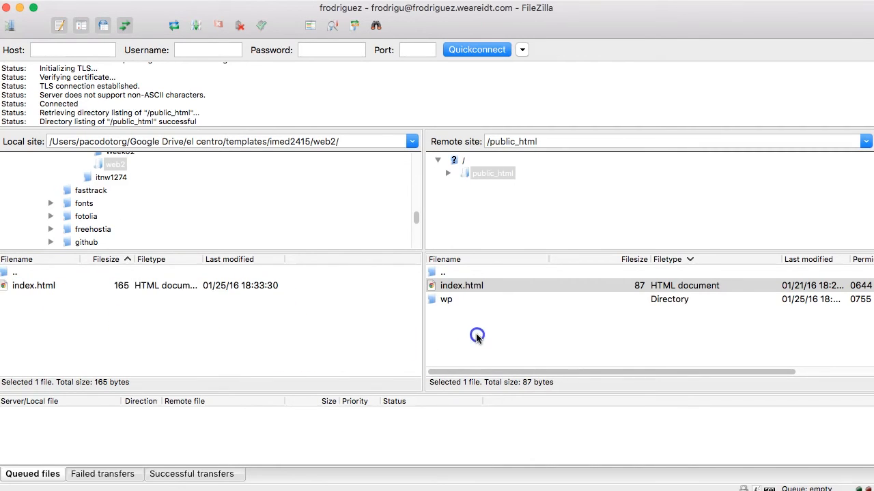
{"action": "right_click", "coordinate": [20, 288]}
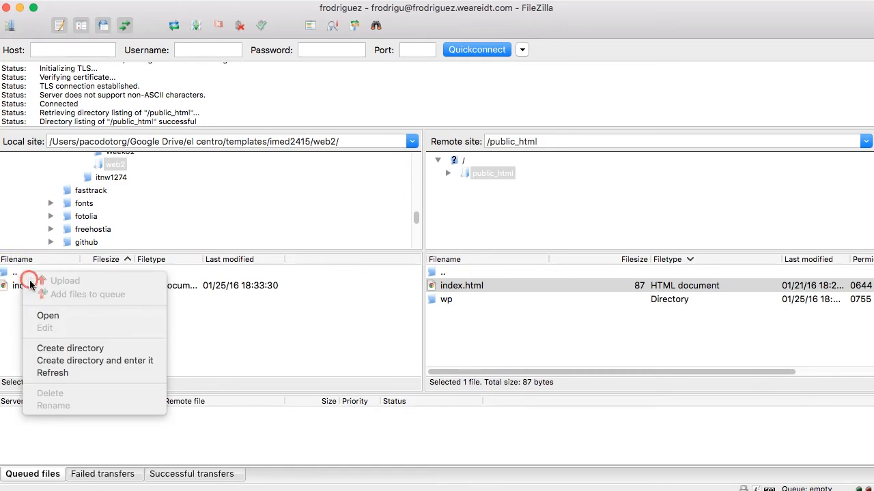
{"action": "left_click", "coordinate": [39, 283]}
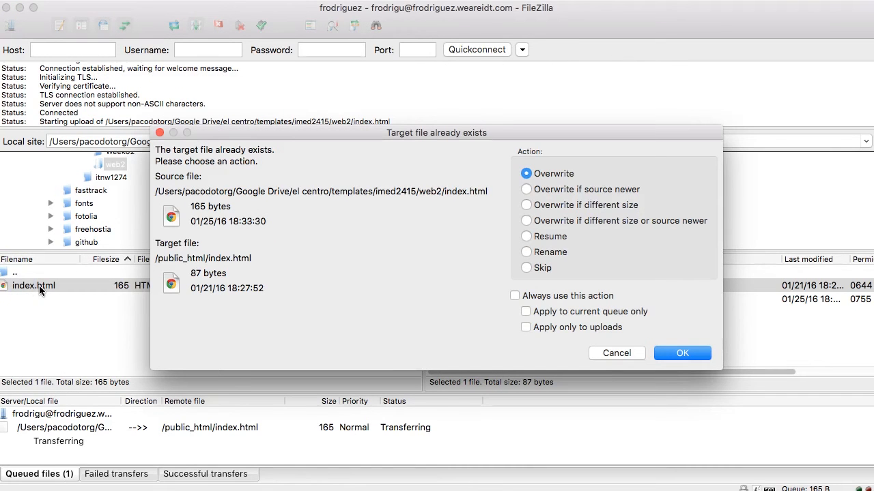
{"action": "left_click", "coordinate": [685, 355]}
{"action": "left_click", "coordinate": [684, 350]}
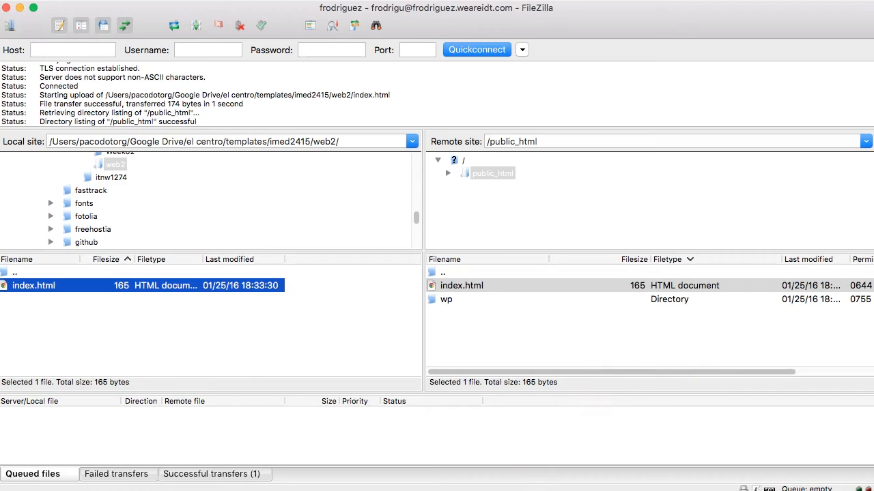
{"action": "key", "text": "super+Tab"}
Step: Reload the homepage to show 'Visit my blog.' and follow its link to the /wp/ WordPress blog
{"action": "left_click", "coordinate": [263, 36]}
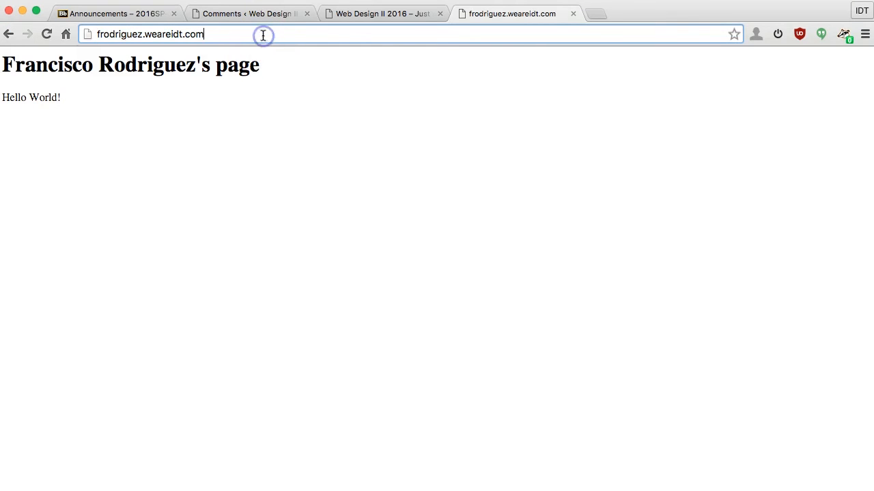
{"action": "left_click", "coordinate": [48, 36]}
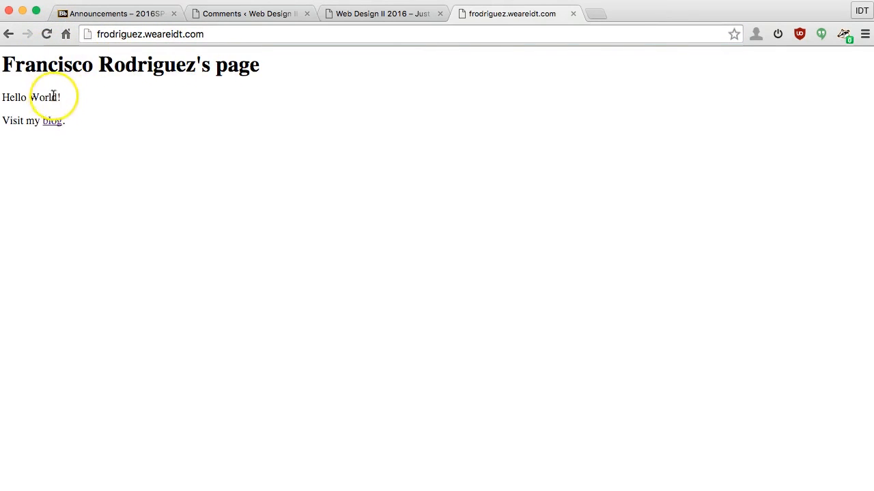
{"action": "left_click", "coordinate": [55, 125]}
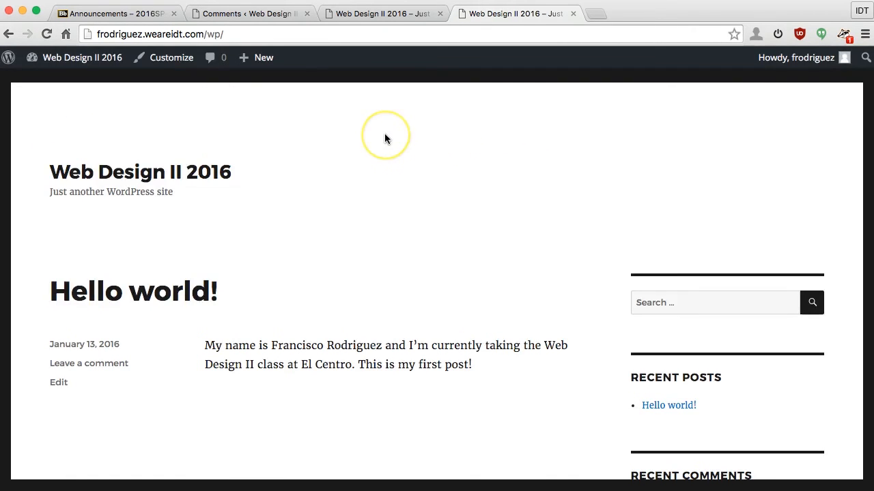
{"action": "scroll", "coordinate": [385, 138], "scroll_direction": "down", "scroll_amount": 10}
{"action": "scroll", "coordinate": [385, 139], "scroll_direction": "up", "scroll_amount": 10}
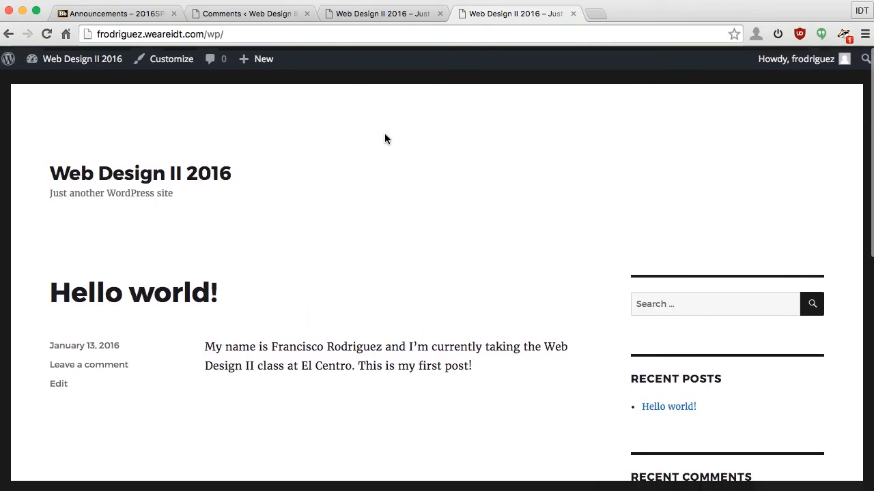